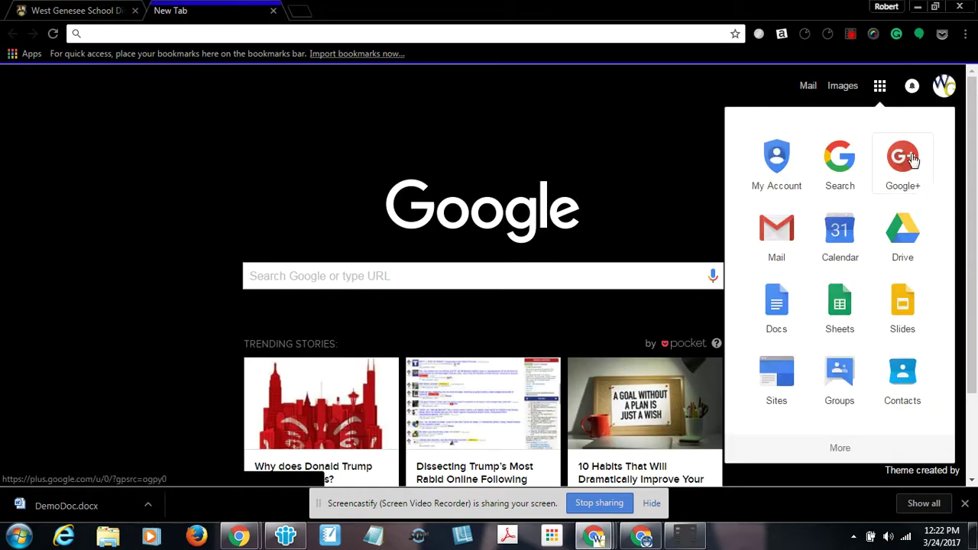
- Go to Google Drive, dismiss the Team Drives introduction, and open the Demo Doc document from My Drive
{"action": "left_click", "coordinate": [913, 230]}
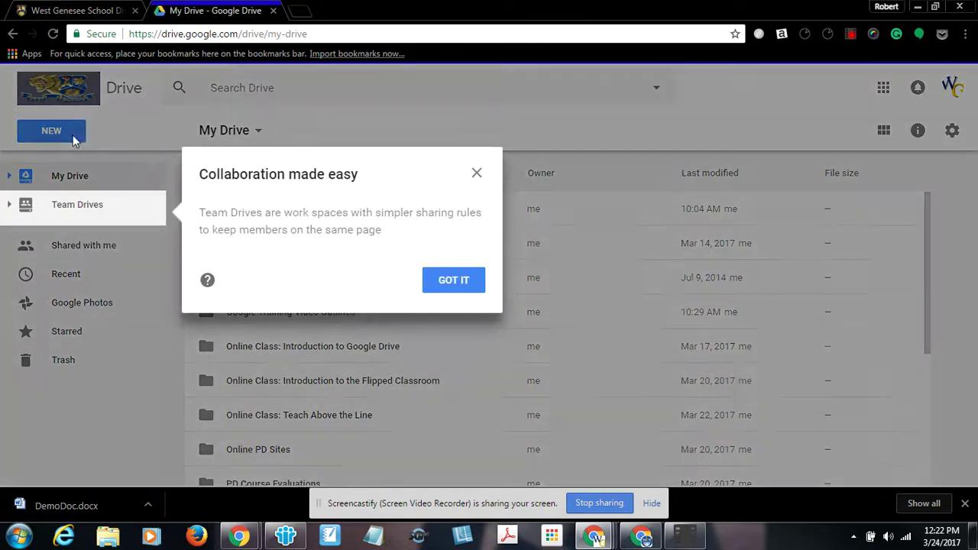
{"action": "left_click", "coordinate": [478, 173]}
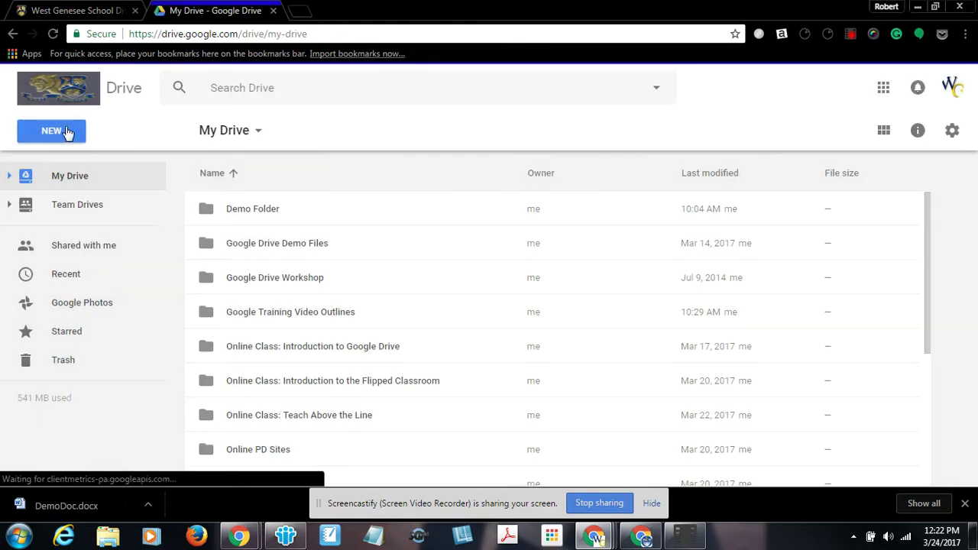
{"action": "left_click", "coordinate": [66, 131]}
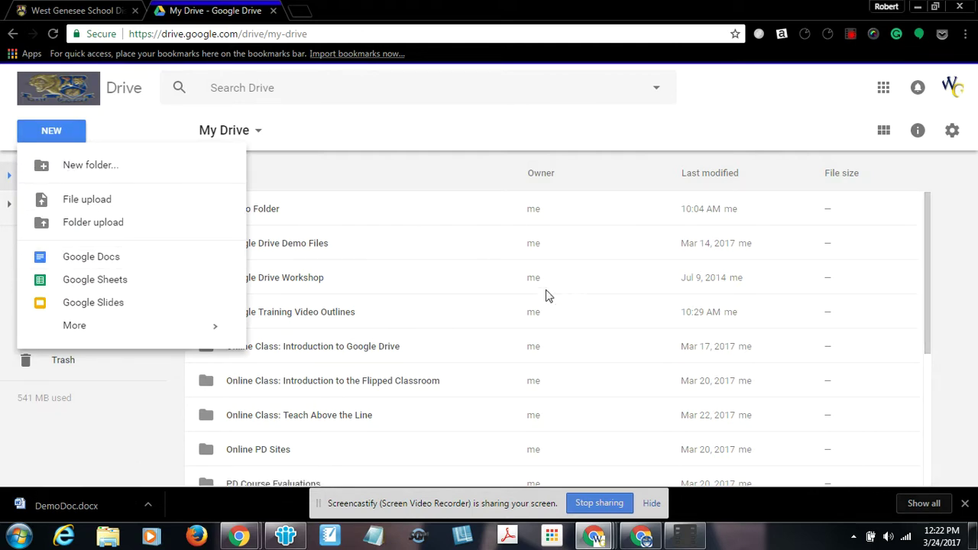
{"action": "left_click", "coordinate": [421, 153]}
{"action": "scroll", "coordinate": [393, 259], "scroll_direction": "down", "scroll_amount": 3}
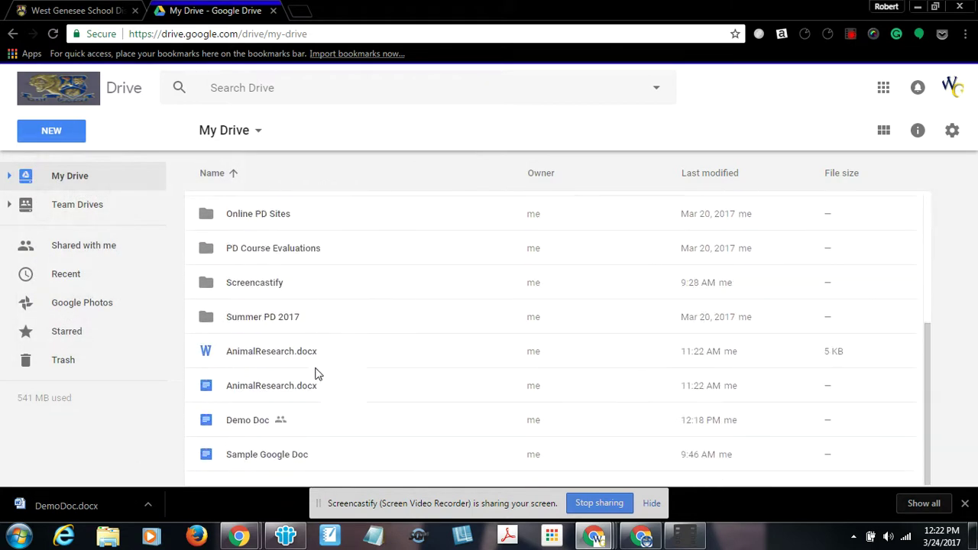
{"action": "double_click", "coordinate": [247, 420]}
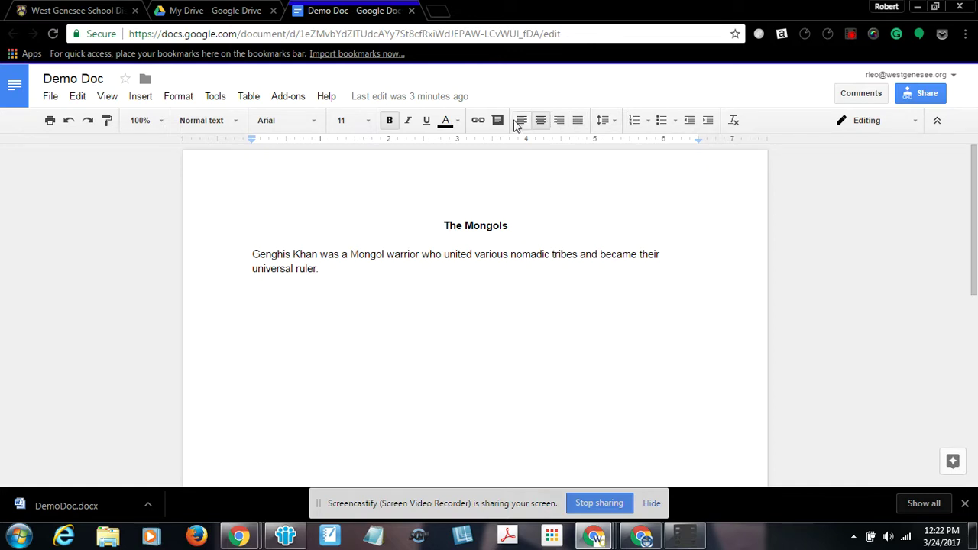
- Make a copy of the document in My Drive named Copy of Demo Doc and close the copy
{"action": "left_click", "coordinate": [51, 98]}
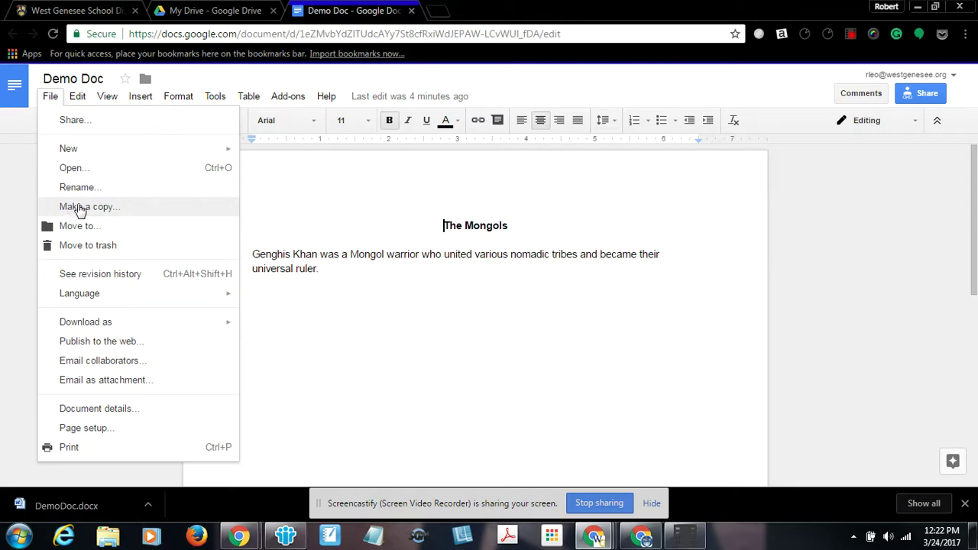
{"action": "left_click", "coordinate": [79, 209]}
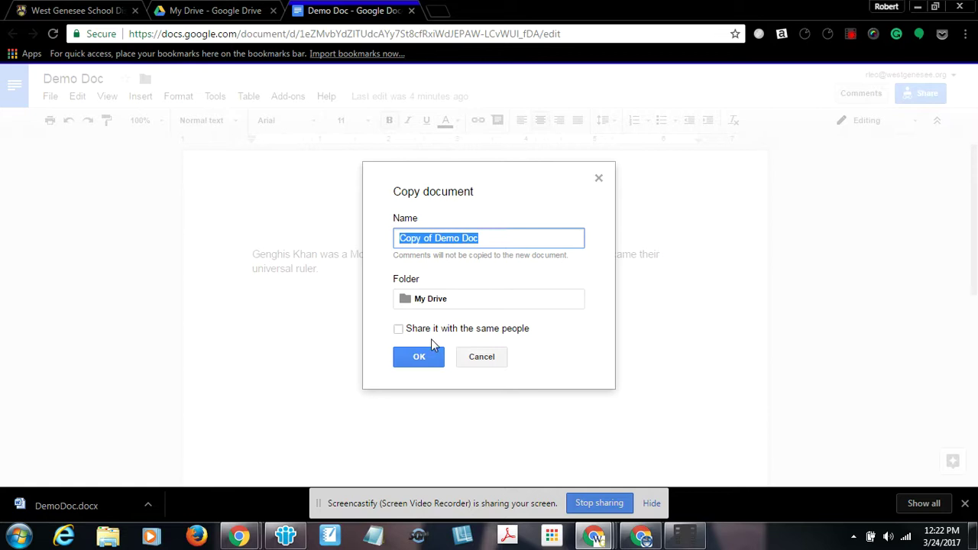
{"action": "left_click", "coordinate": [422, 365]}
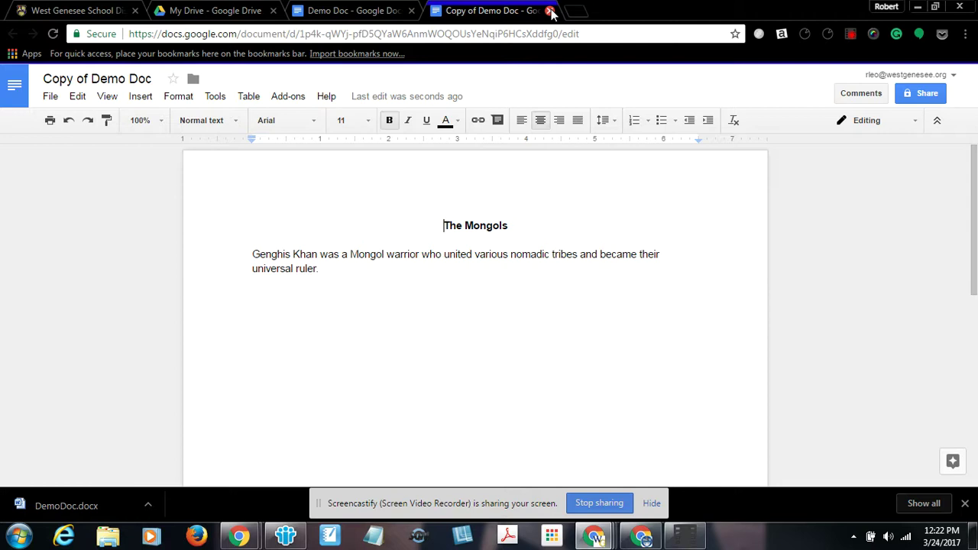
{"action": "left_click", "coordinate": [550, 11]}
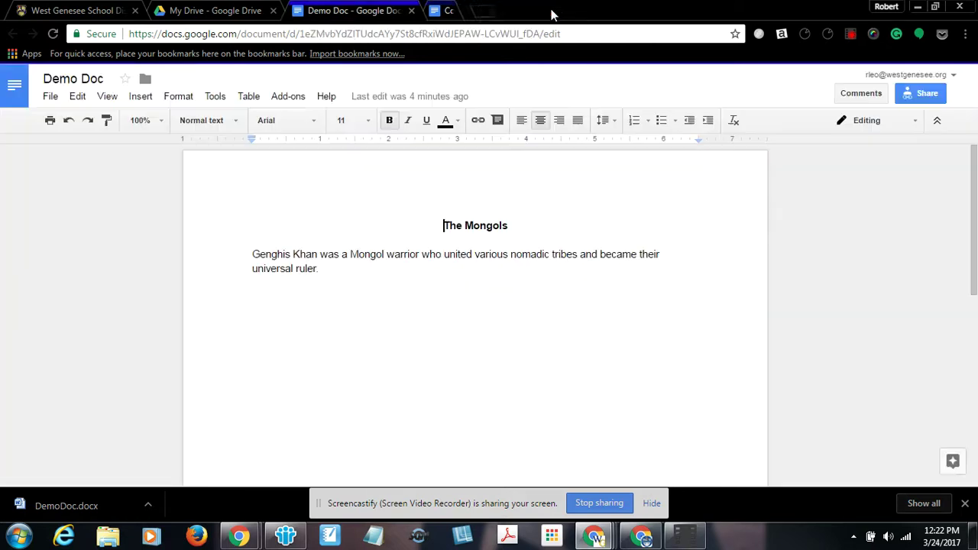
- Review the document's language choices, download formats and page setup settings without changing them
{"action": "left_click", "coordinate": [50, 98]}
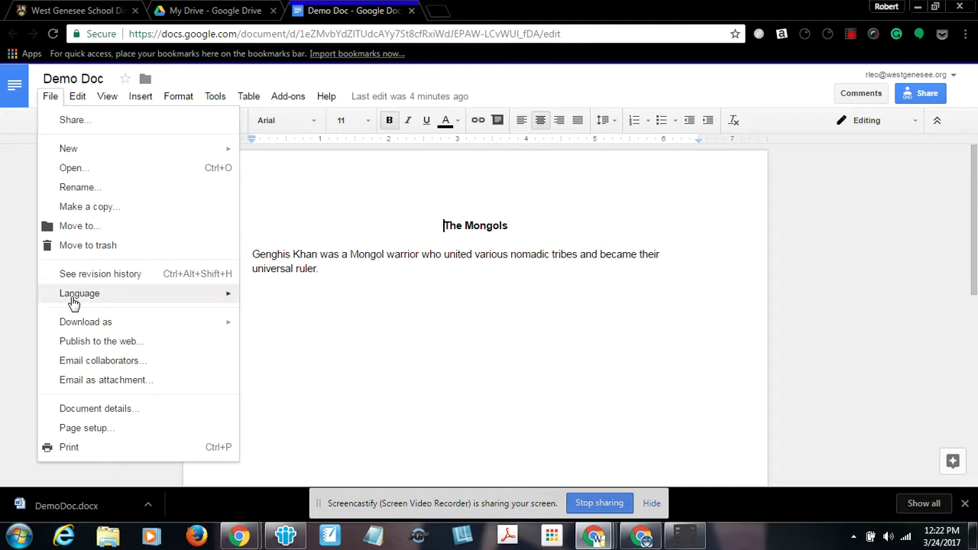
{"action": "mouse_move", "coordinate": [76, 301]}
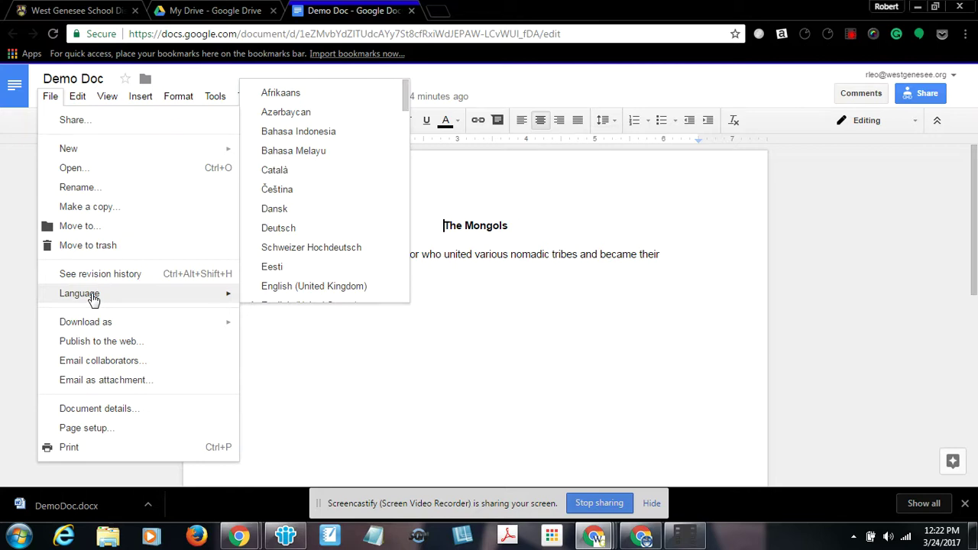
{"action": "mouse_move", "coordinate": [88, 325]}
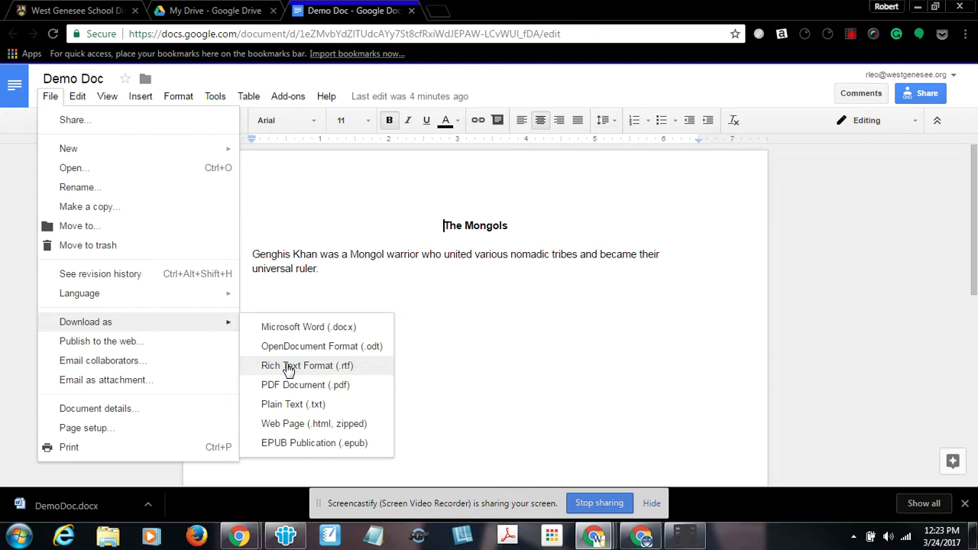
{"action": "left_click", "coordinate": [89, 430]}
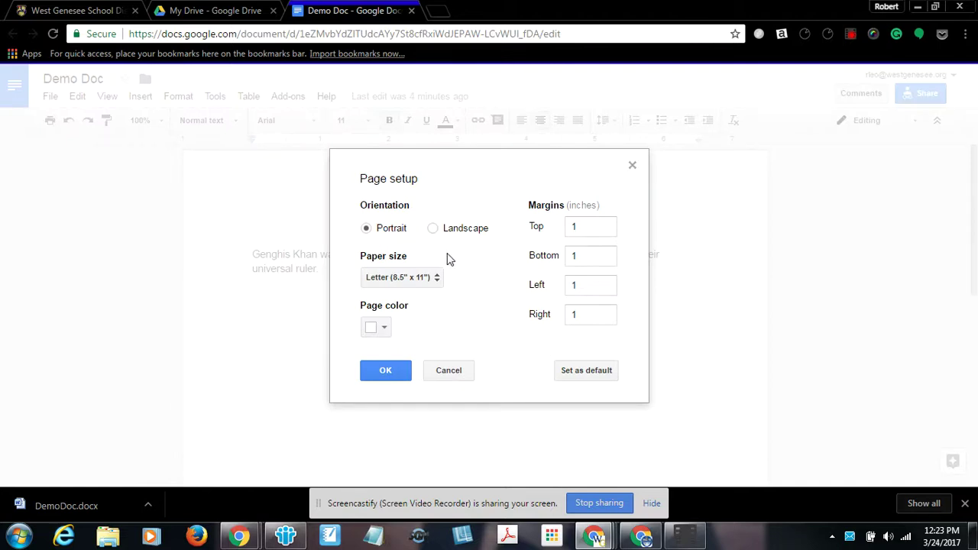
{"action": "left_click", "coordinate": [450, 373]}
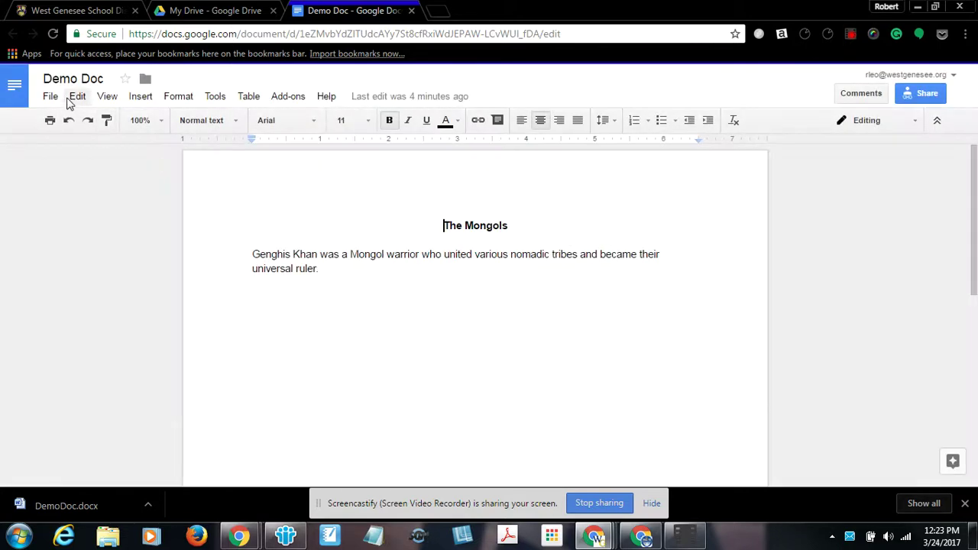
{"action": "left_click", "coordinate": [49, 98]}
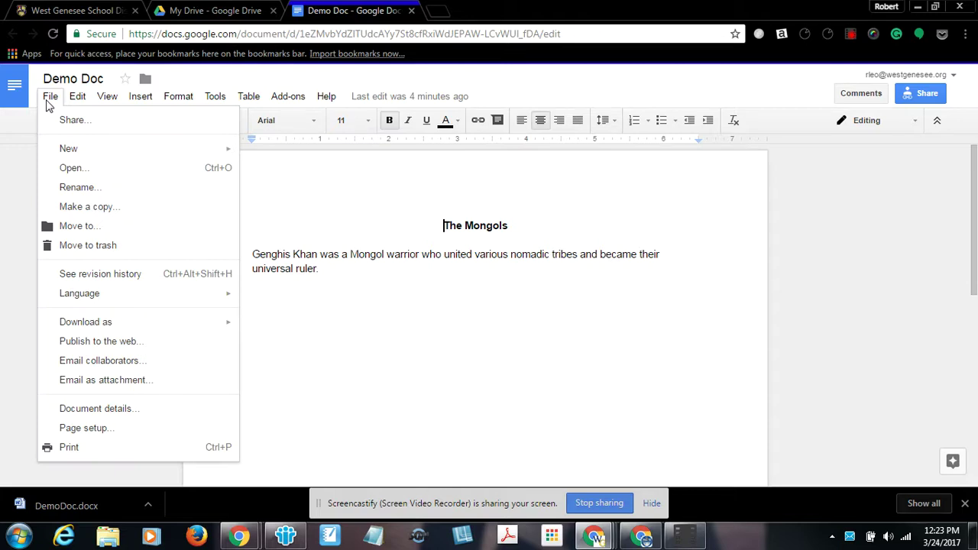
{"action": "mouse_move", "coordinate": [66, 153]}
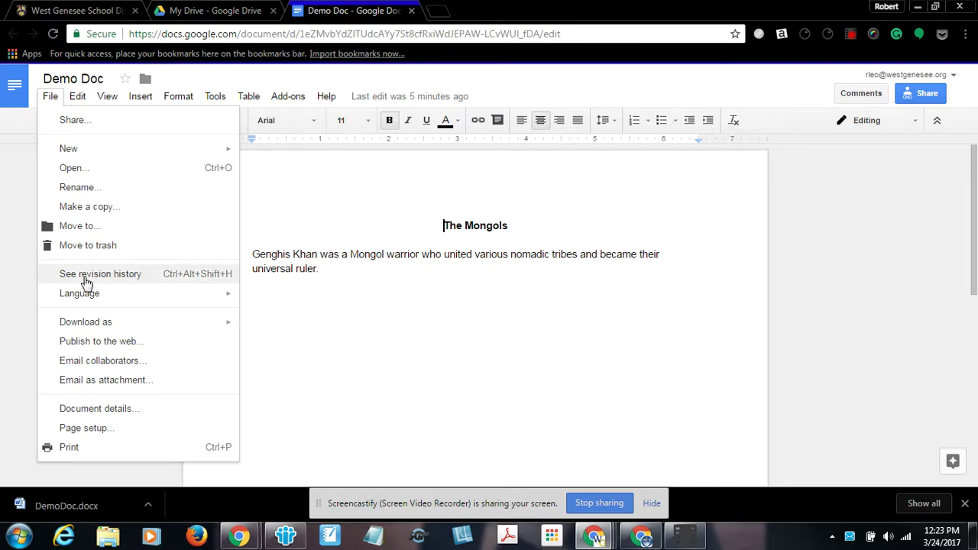
- Place the cursor at the end of the Genghis Khan sentence and search for "mongols" in Explore
{"action": "left_click", "coordinate": [500, 374]}
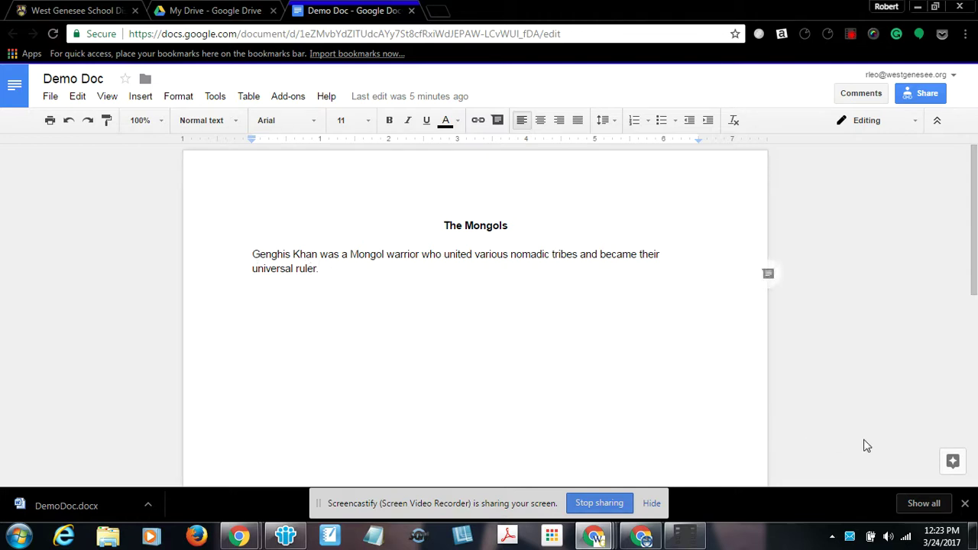
{"action": "left_click", "coordinate": [930, 464]}
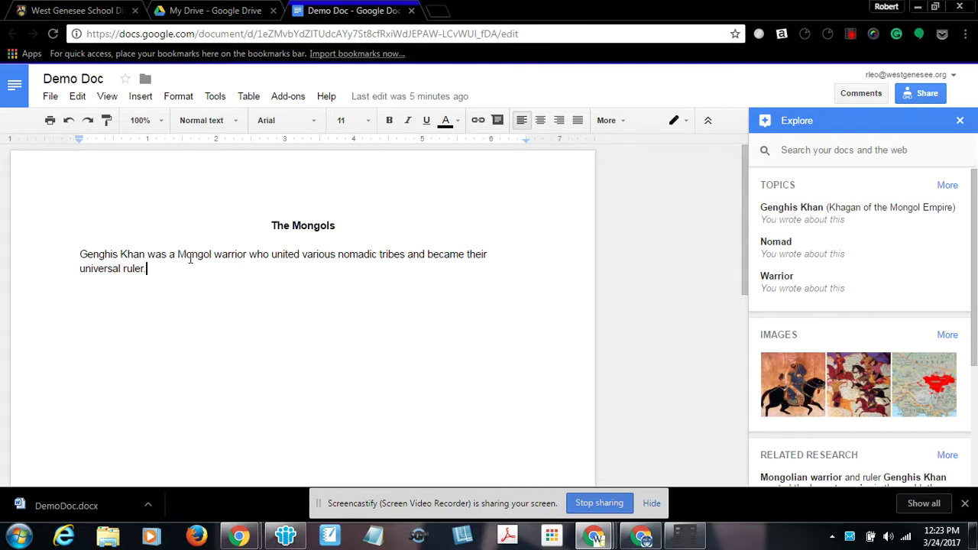
{"action": "left_click", "coordinate": [799, 151]}
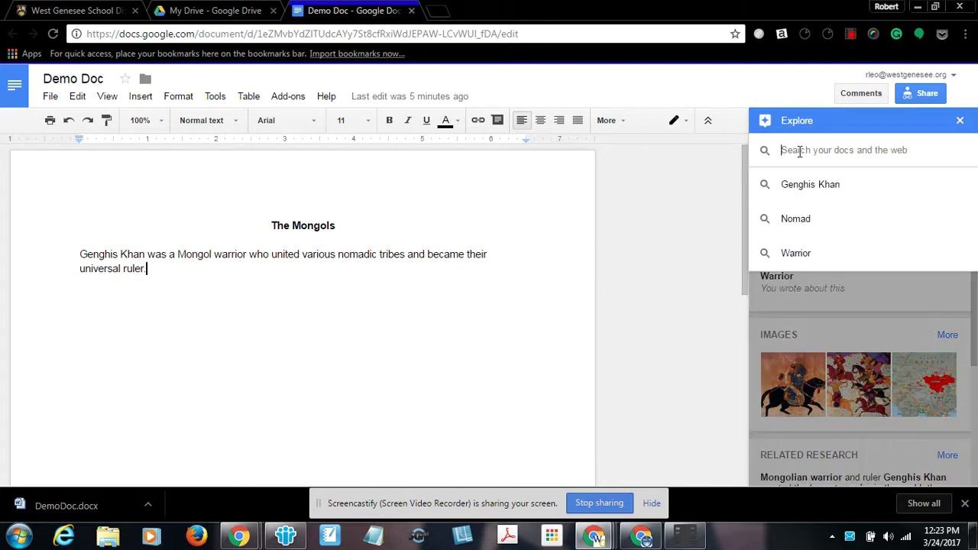
{"action": "type", "text": "mongols"}
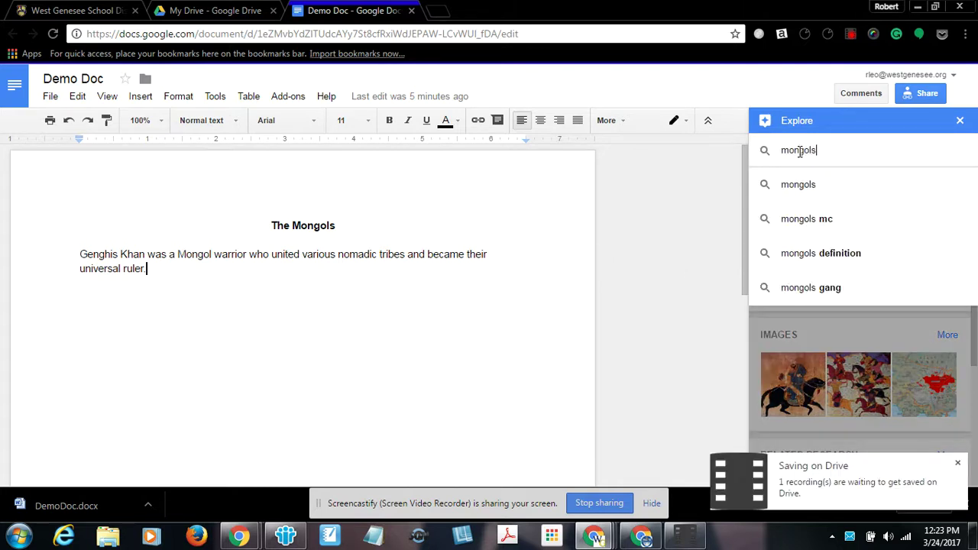
{"action": "key", "text": "Return"}
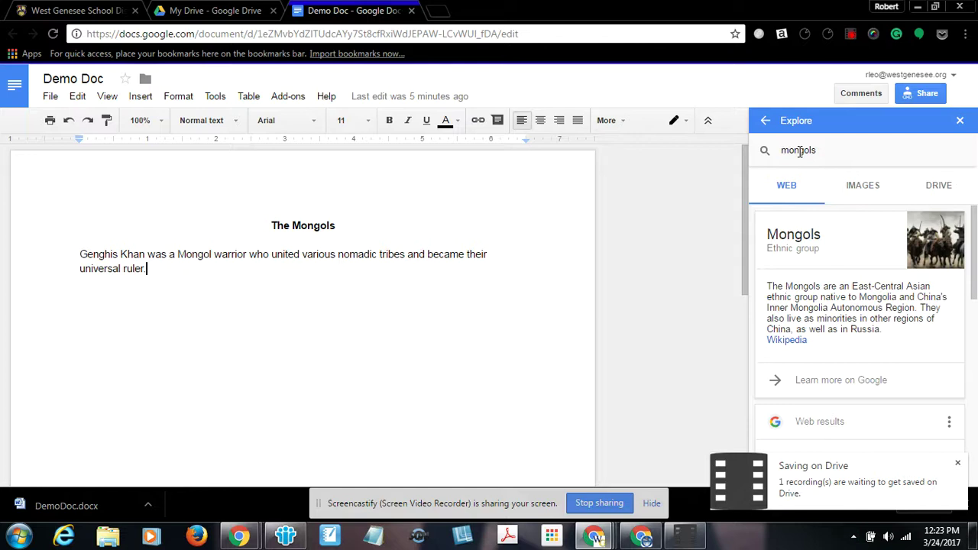
- Check which citation formats are offered for the Explore web results
{"action": "scroll", "coordinate": [833, 366], "scroll_direction": "down", "scroll_amount": 5}
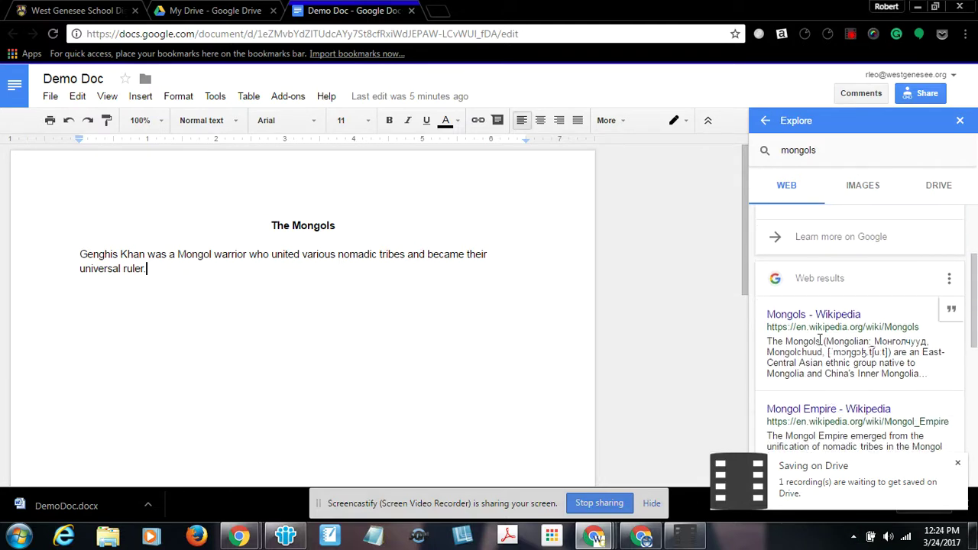
{"action": "scroll", "coordinate": [825, 270], "scroll_direction": "up", "scroll_amount": 1}
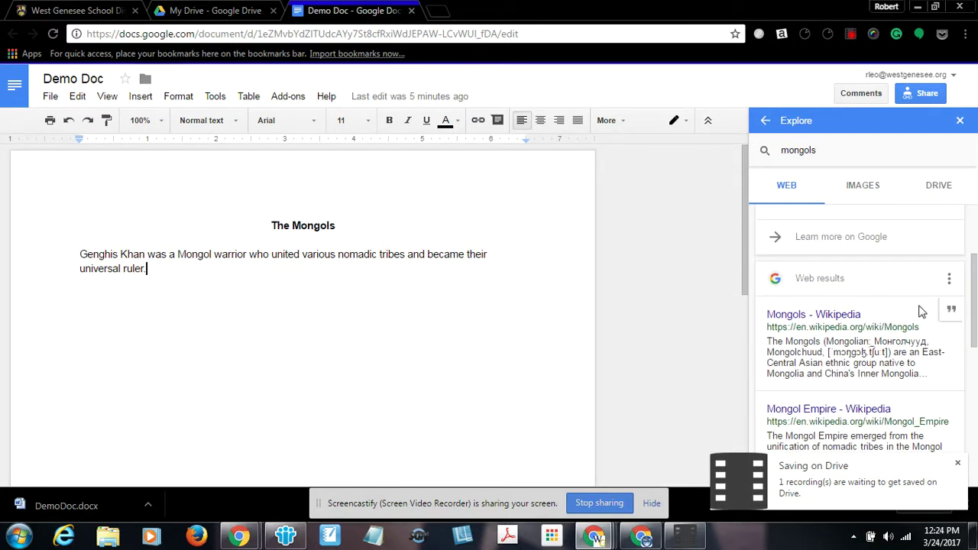
{"action": "left_click", "coordinate": [949, 280]}
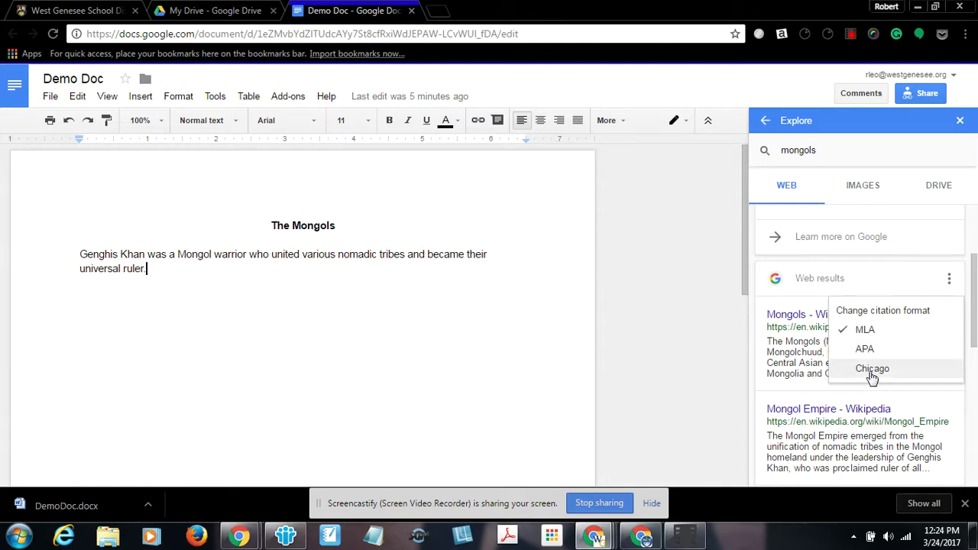
{"action": "left_click", "coordinate": [713, 312]}
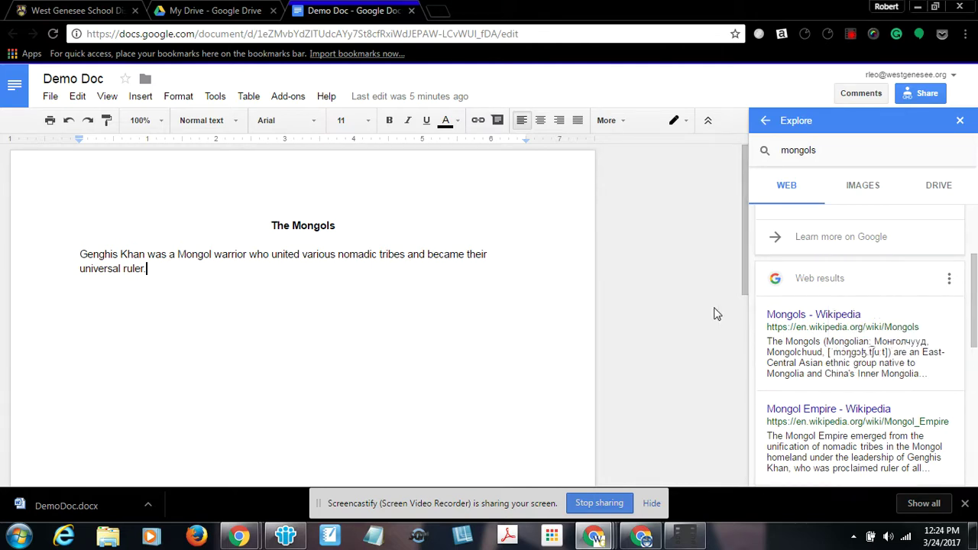
- Cite the web result HISTORY OF THE MONGOLS as a footnote after the Genghis Khan sentence
{"action": "scroll", "coordinate": [745, 318], "scroll_direction": "down", "scroll_amount": 1}
{"action": "scroll", "coordinate": [845, 336], "scroll_direction": "down", "scroll_amount": 4}
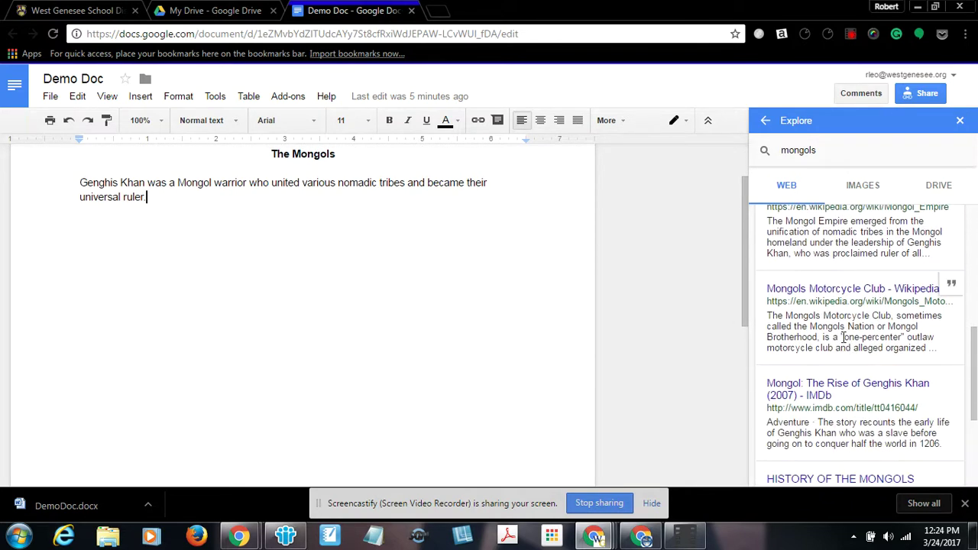
{"action": "scroll", "coordinate": [844, 339], "scroll_direction": "down", "scroll_amount": 3}
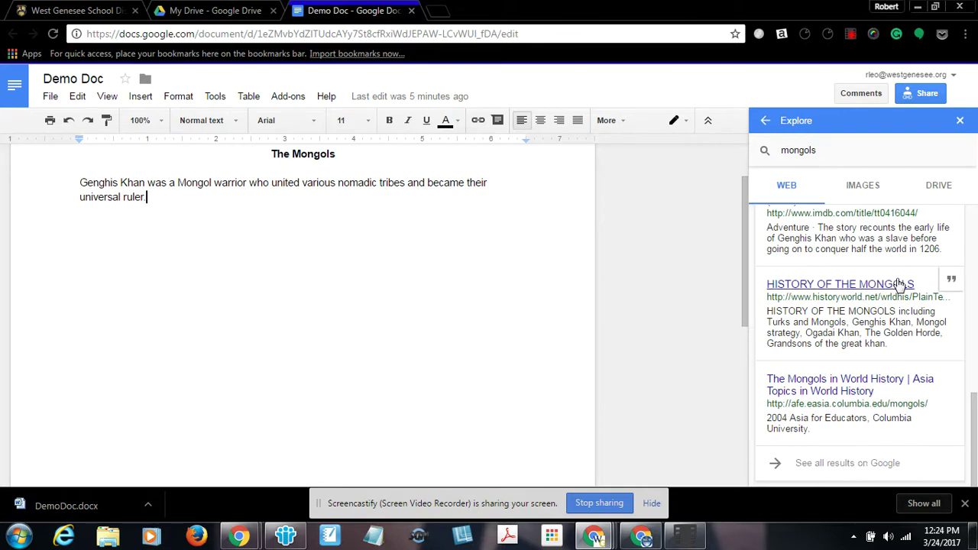
{"action": "left_click", "coordinate": [952, 284]}
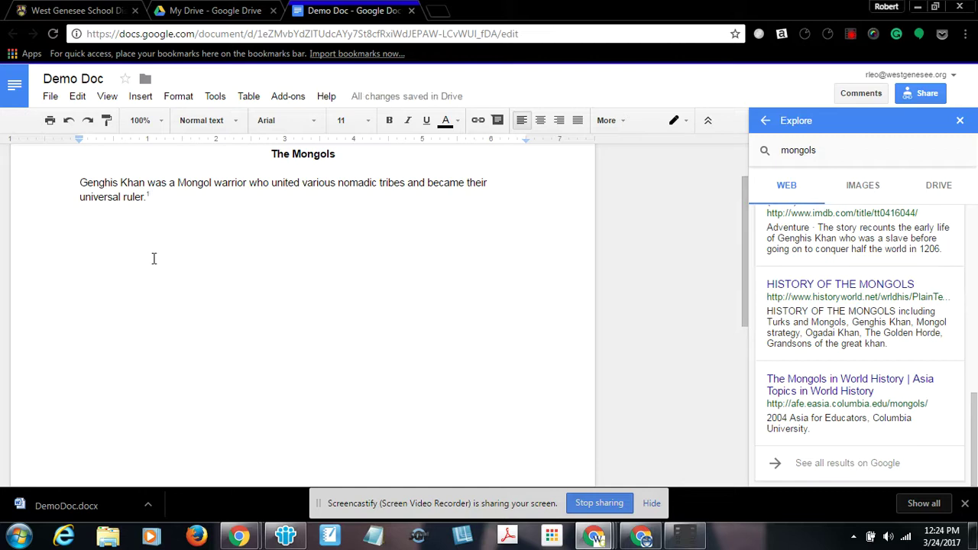
- View the HISTORY OF THE MONGOLS source page, return to Demo Doc and examine the footnote at the page's end
{"action": "left_click", "coordinate": [837, 285]}
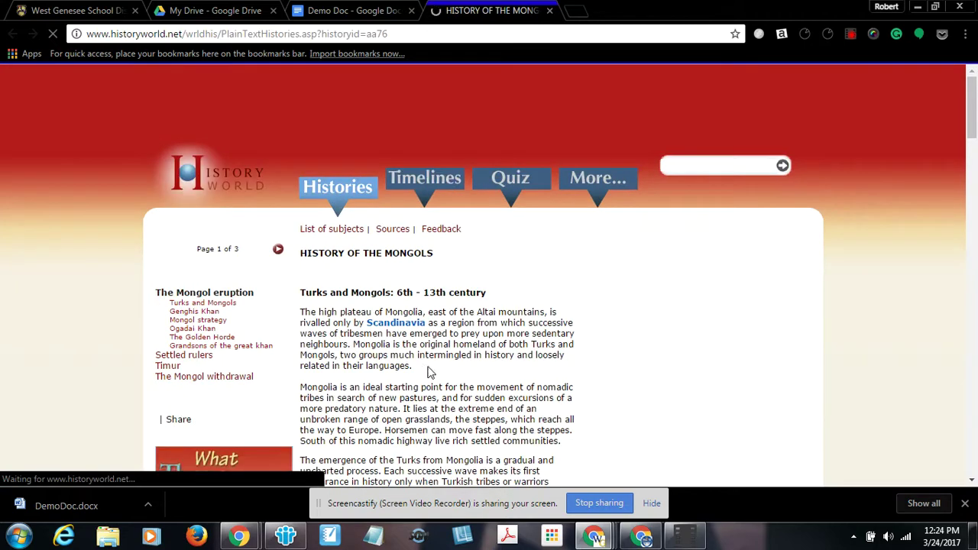
{"action": "left_click", "coordinate": [349, 17]}
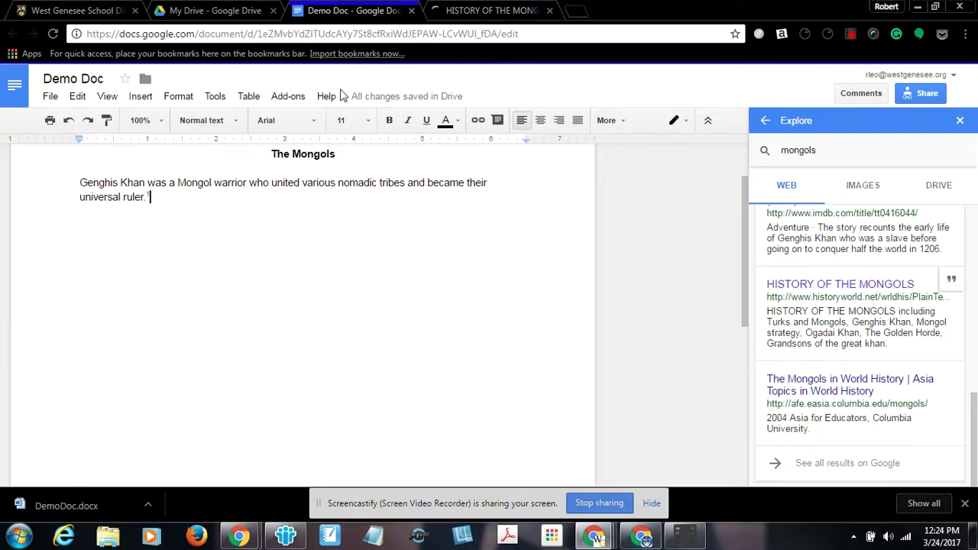
{"action": "scroll", "coordinate": [246, 379], "scroll_direction": "down", "scroll_amount": 5}
{"action": "scroll", "coordinate": [247, 378], "scroll_direction": "down", "scroll_amount": 3}
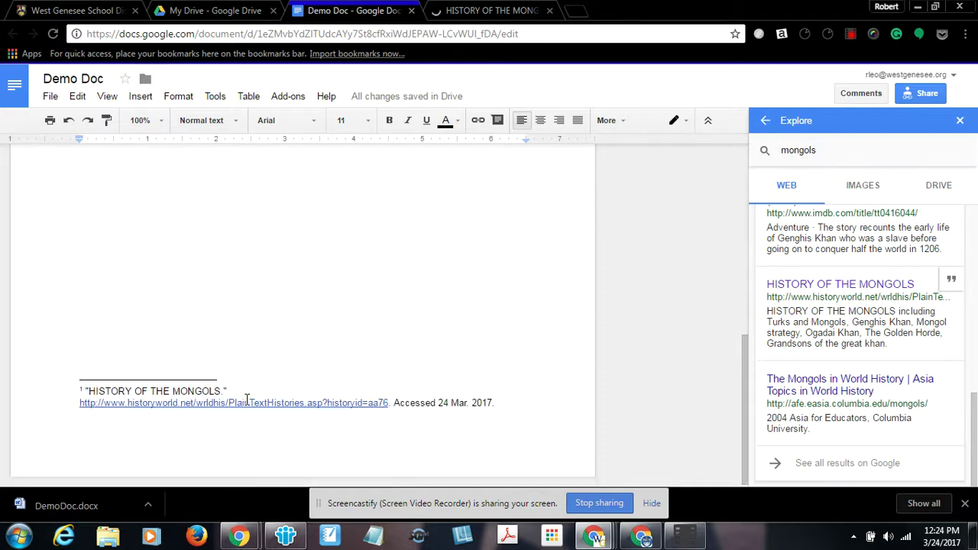
- Change the citation format for the Explore web results to APA
{"action": "scroll", "coordinate": [875, 290], "scroll_direction": "up", "scroll_amount": 10}
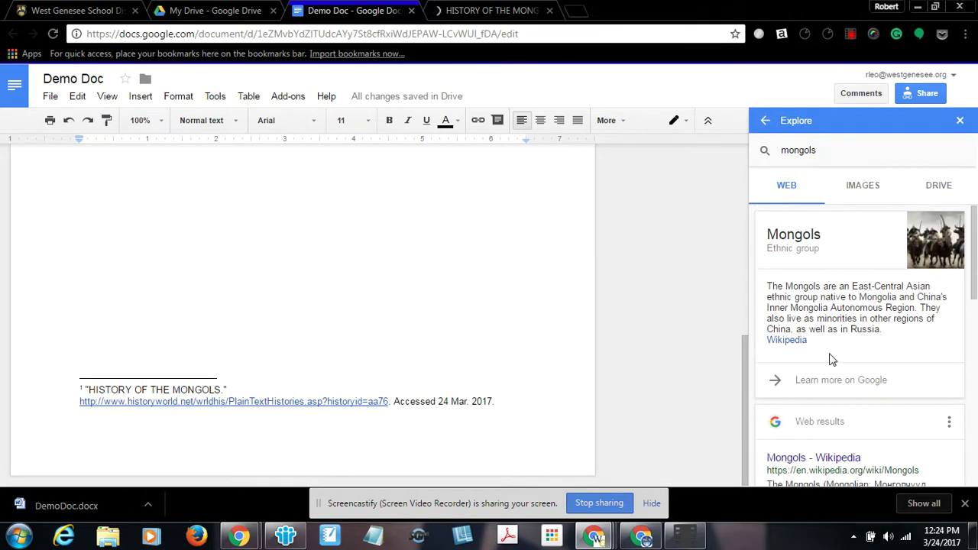
{"action": "left_click", "coordinate": [949, 425]}
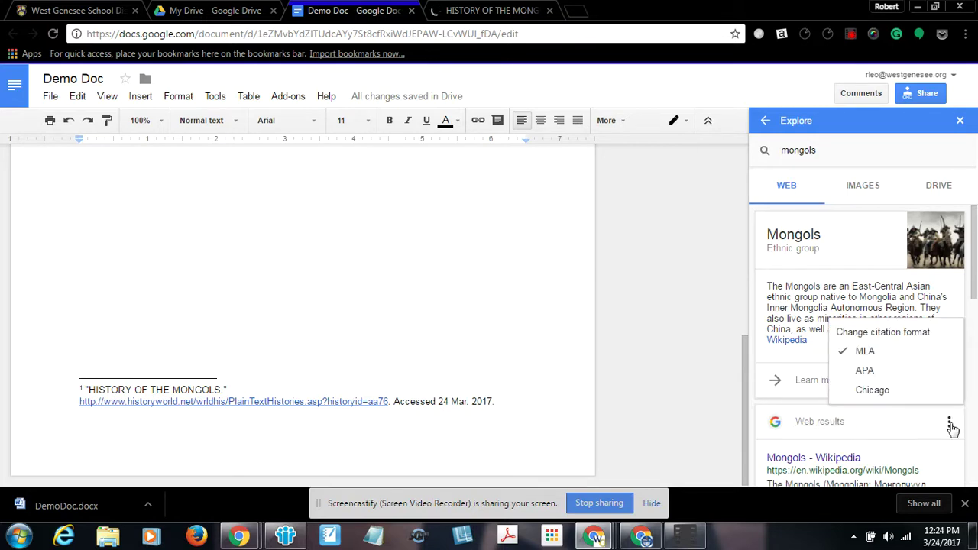
{"action": "left_click", "coordinate": [870, 374]}
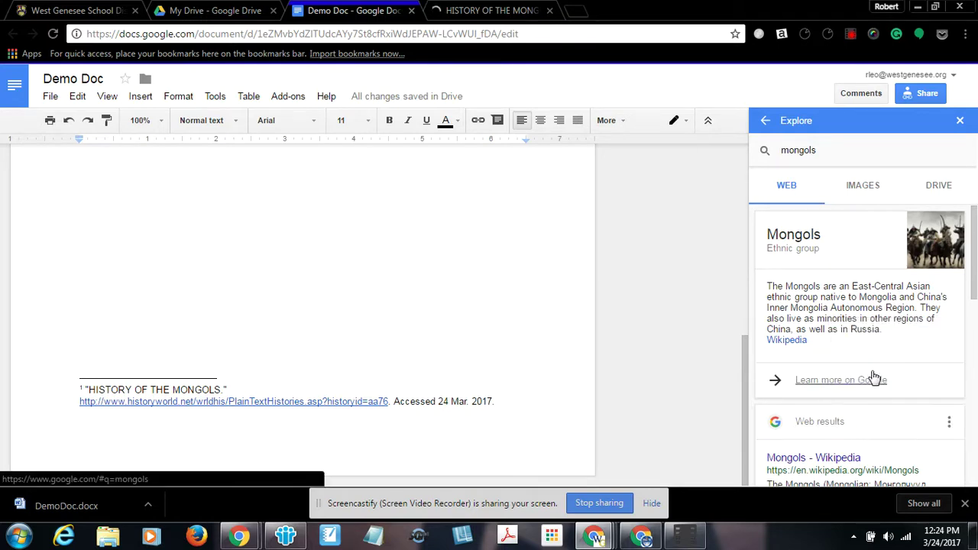
- Cite the web result The Mongols in World History as a footnote after the Genghis Khan sentence and view it at the page's end
{"action": "scroll", "coordinate": [869, 374], "scroll_direction": "down", "scroll_amount": 8}
{"action": "scroll", "coordinate": [868, 372], "scroll_direction": "down", "scroll_amount": 1}
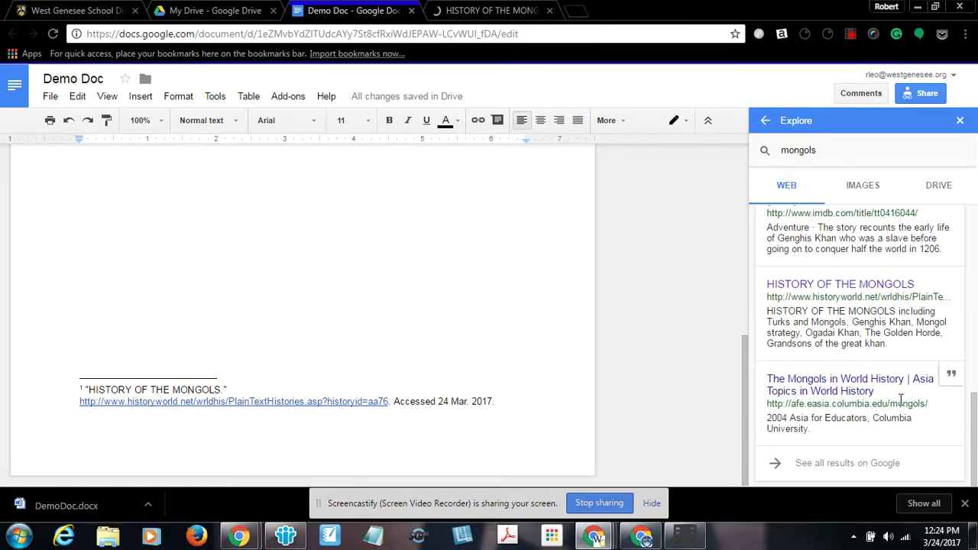
{"action": "left_click", "coordinate": [952, 377]}
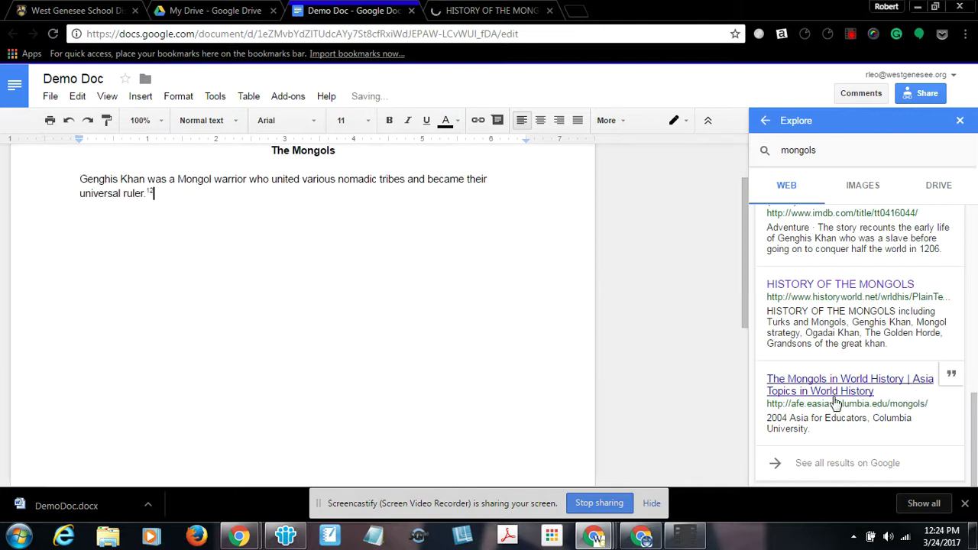
{"action": "scroll", "coordinate": [156, 305], "scroll_direction": "down", "scroll_amount": 5}
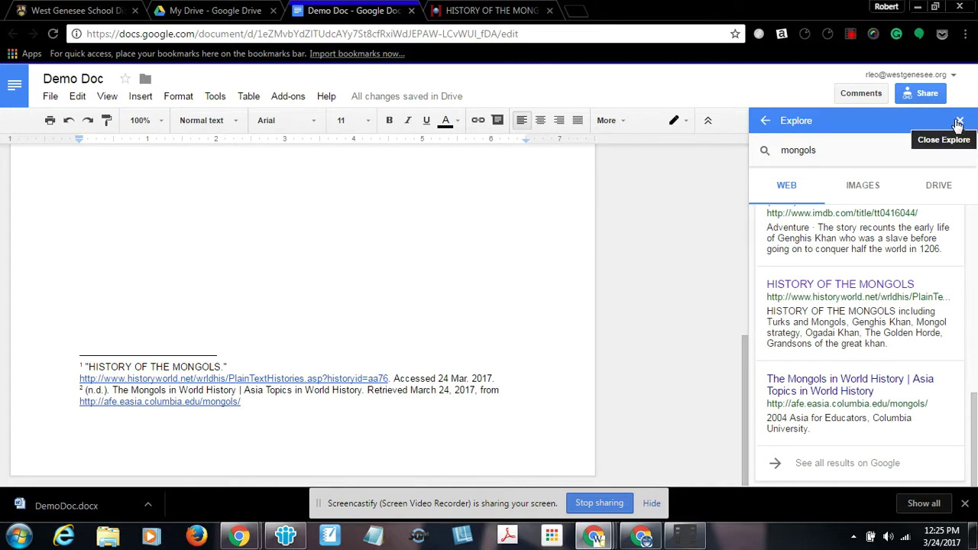
- Insert the Explore image of Mongol riders below the Genghis Khan sentence, shrink it to about 1.6 inches wide and close Explore
{"action": "left_click", "coordinate": [860, 187]}
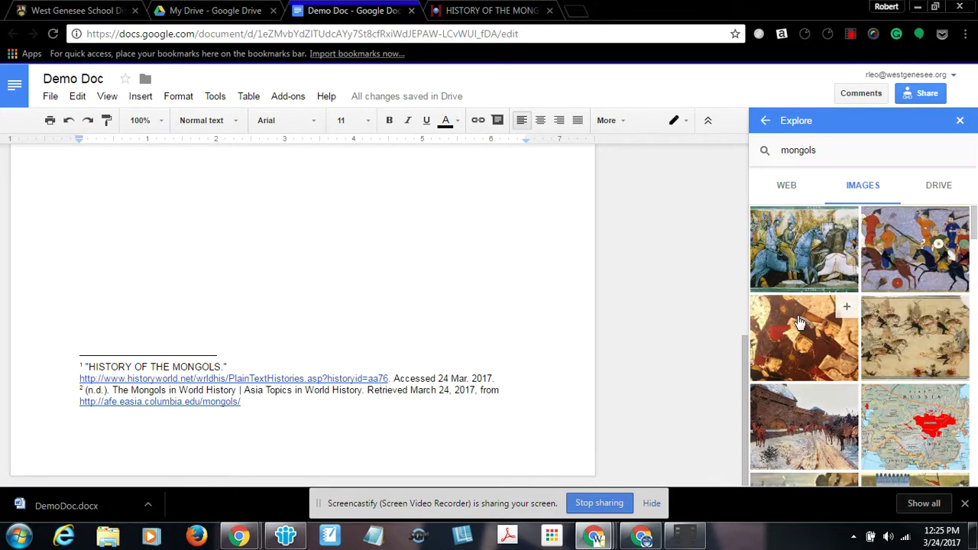
{"action": "left_click", "coordinate": [957, 307]}
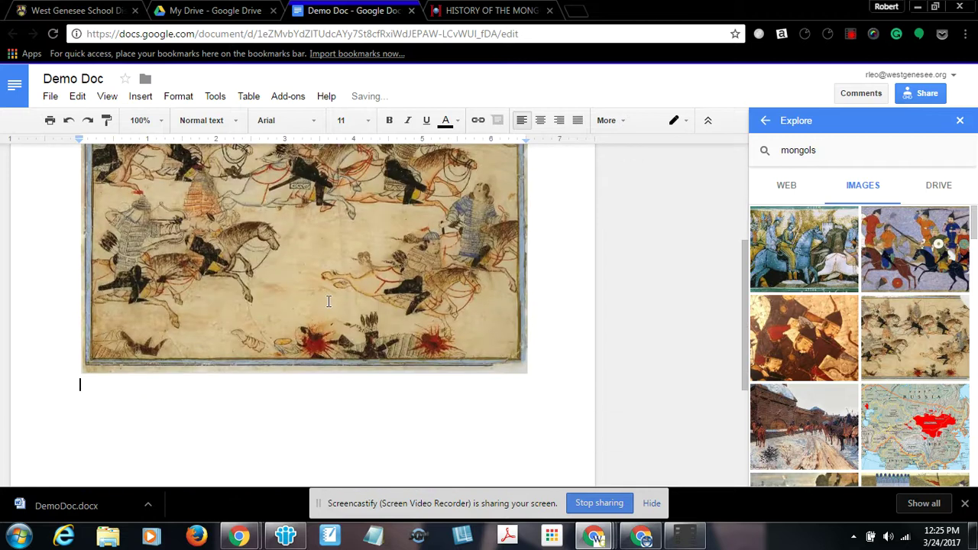
{"action": "left_click", "coordinate": [328, 301]}
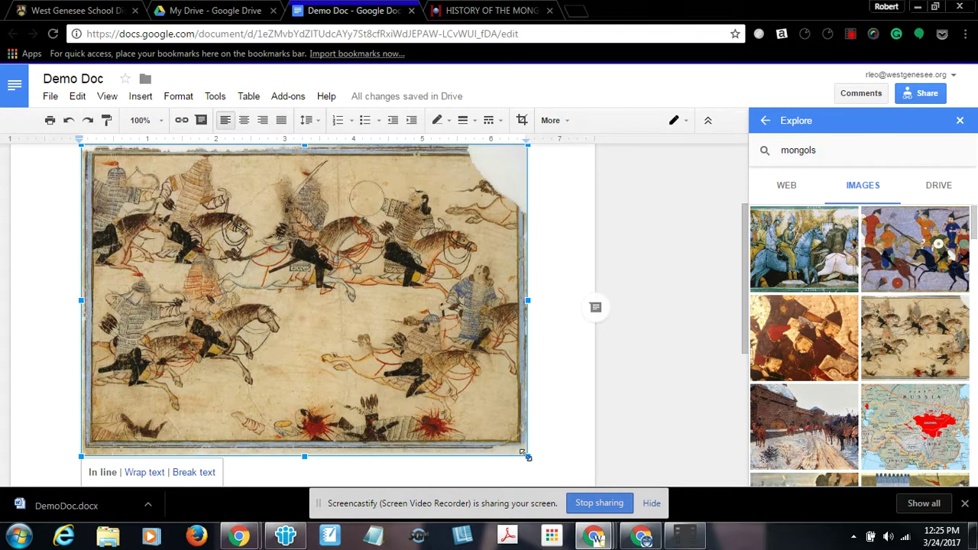
{"action": "left_click_drag", "start_coordinate": [527, 457], "coordinate": [282, 220]}
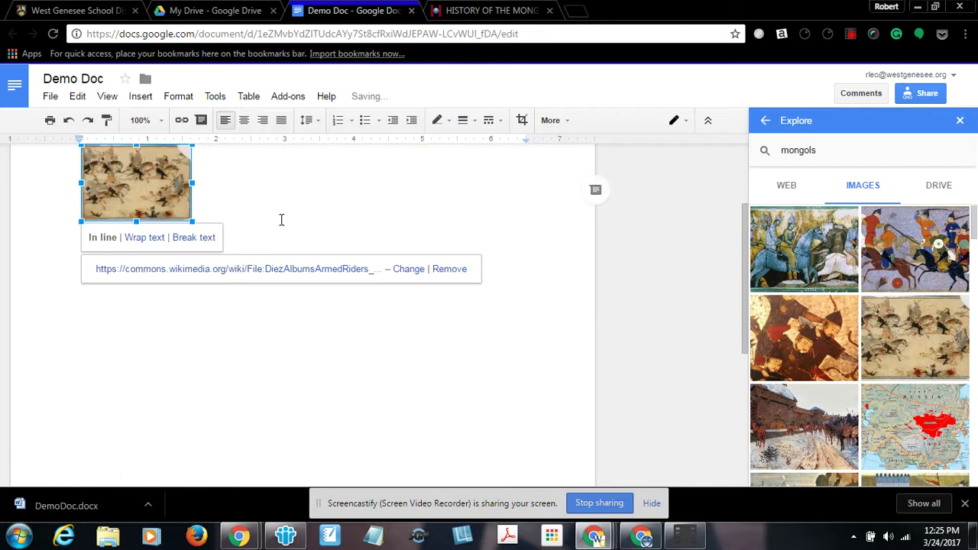
{"action": "left_click", "coordinate": [311, 197]}
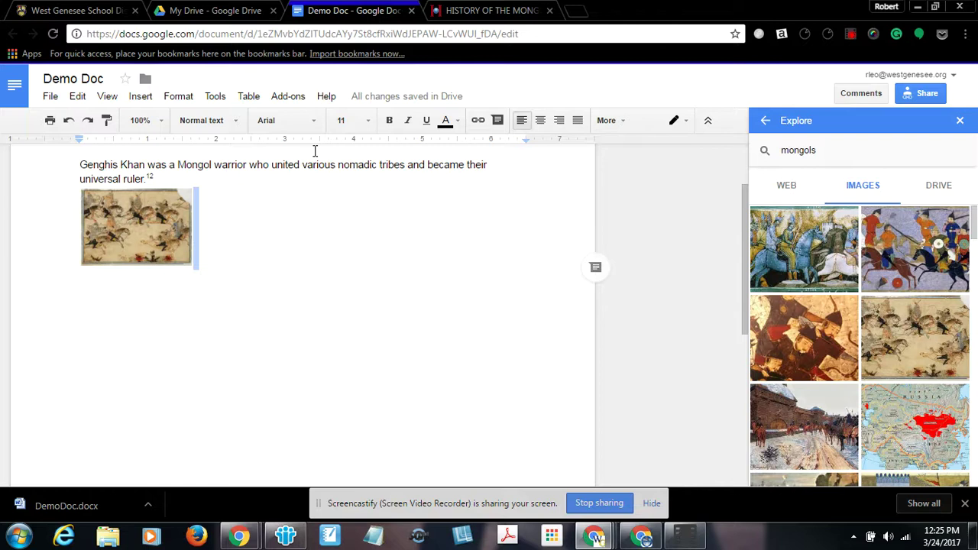
{"action": "left_click", "coordinate": [960, 122]}
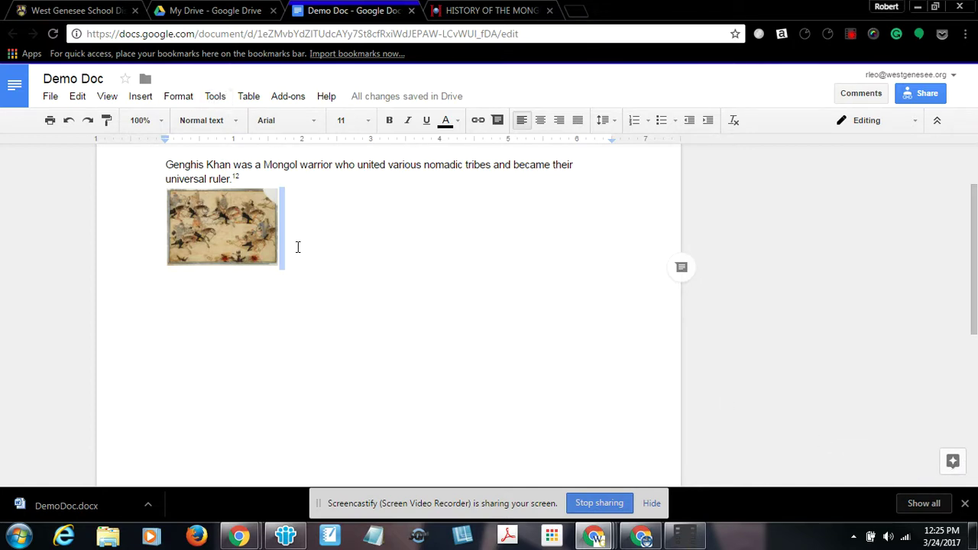
- Add two line breaks after the Mongol riders image and run a spelling check on the document
{"action": "key", "text": "Return"}
{"action": "key", "text": "Return"}
{"action": "left_click", "coordinate": [215, 98]}
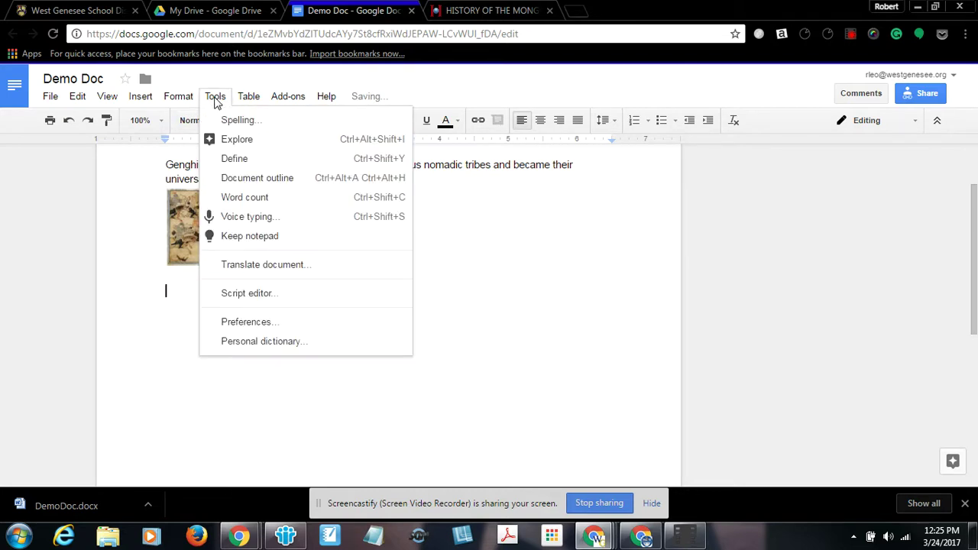
{"action": "left_click", "coordinate": [229, 124]}
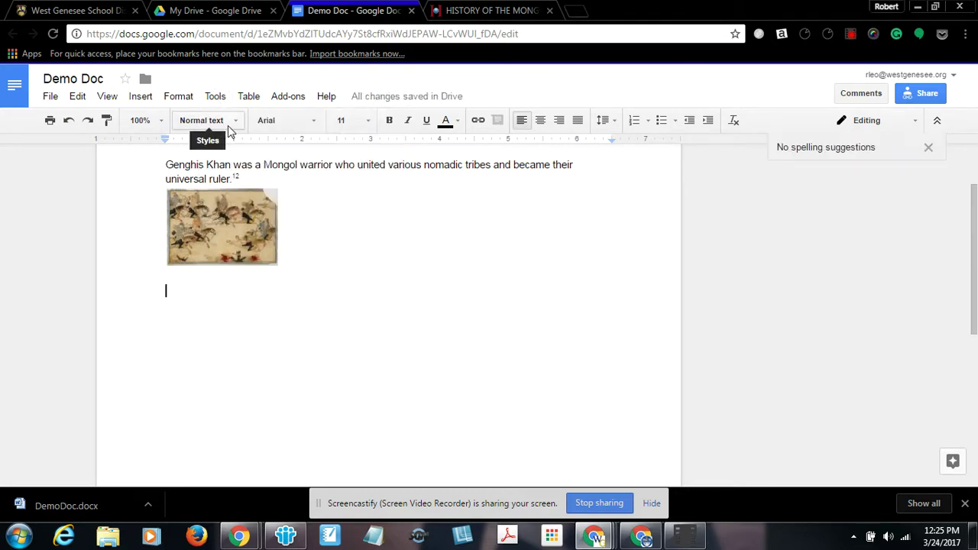
- Enter "Mispell something" below the image and correct the first word to the suggested "Misspell"
{"action": "left_click", "coordinate": [297, 243]}
{"action": "key", "text": "Down"}
{"action": "type", "text": "Mispell so"}
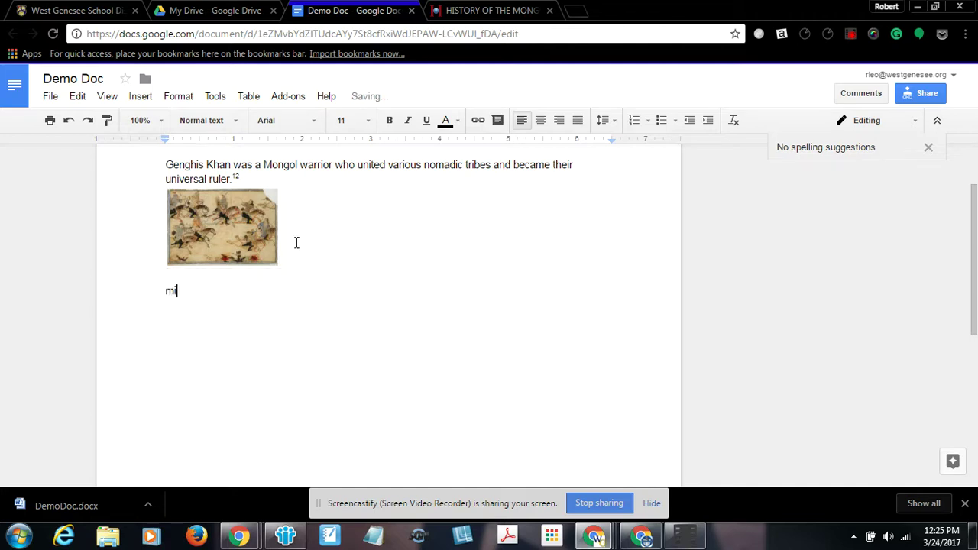
{"action": "type", "text": "meth"}
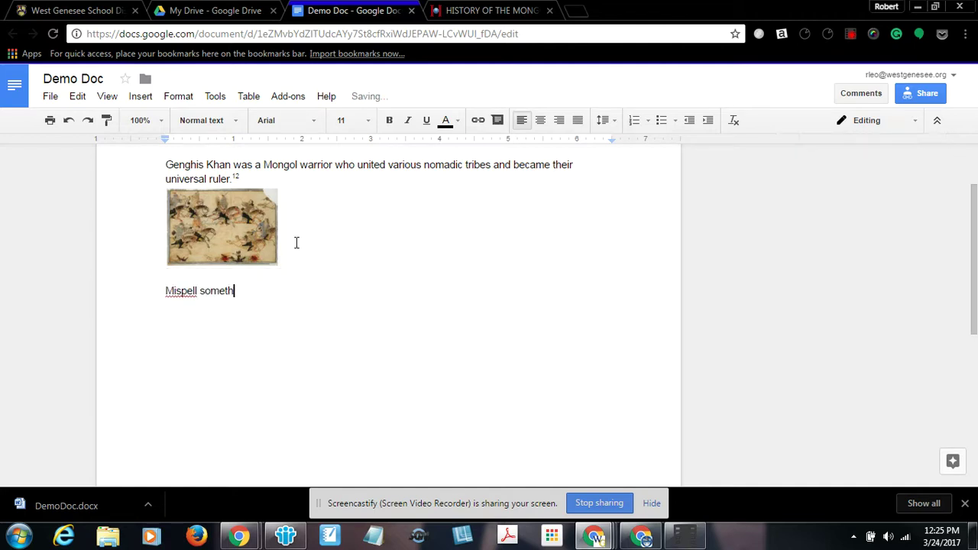
{"action": "type", "text": "ing"}
{"action": "right_click", "coordinate": [175, 297]}
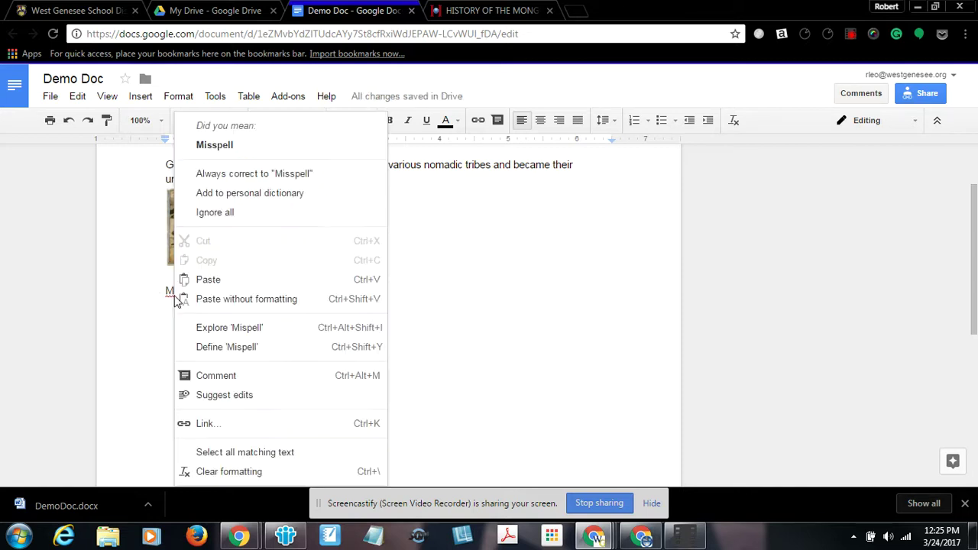
{"action": "left_click", "coordinate": [217, 145]}
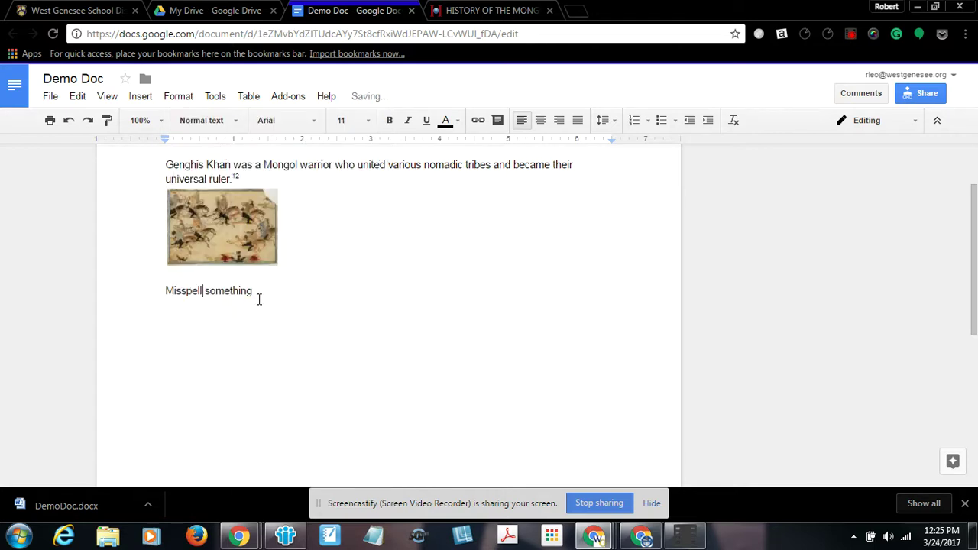
- Select "warrior" in the Genghis Khan sentence, look up its definition in the dictionary and close the dictionary
{"action": "left_click", "coordinate": [214, 97]}
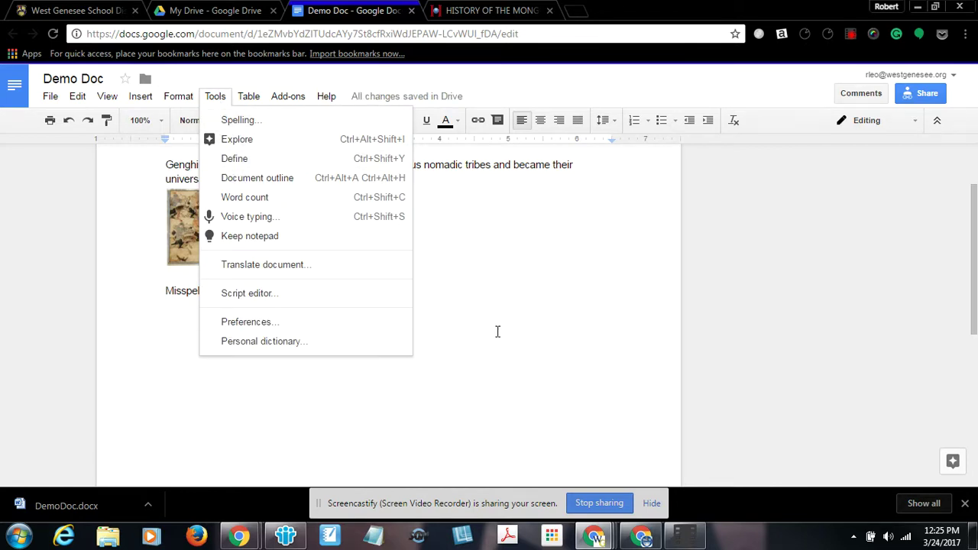
{"action": "left_click", "coordinate": [504, 403]}
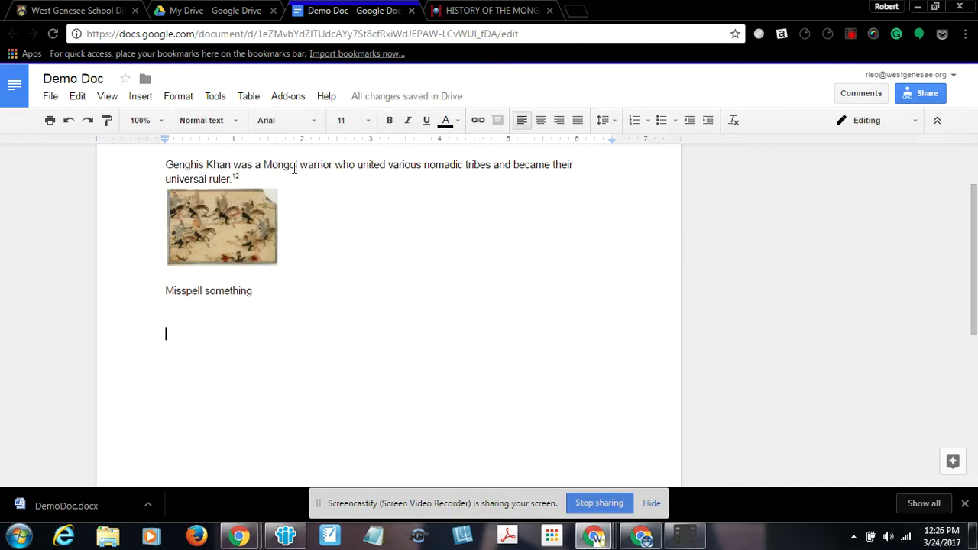
{"action": "left_click_drag", "start_coordinate": [299, 164], "coordinate": [336, 167]}
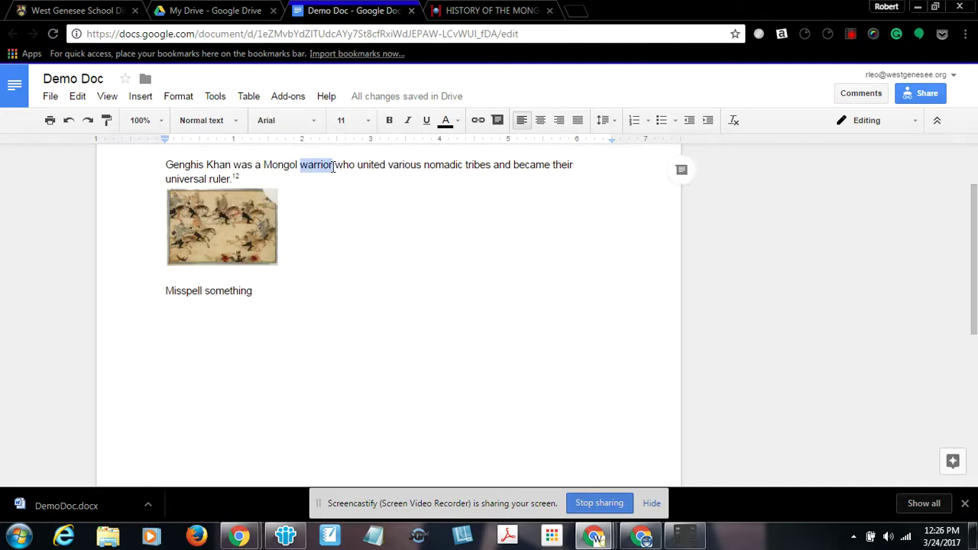
{"action": "left_click", "coordinate": [215, 97]}
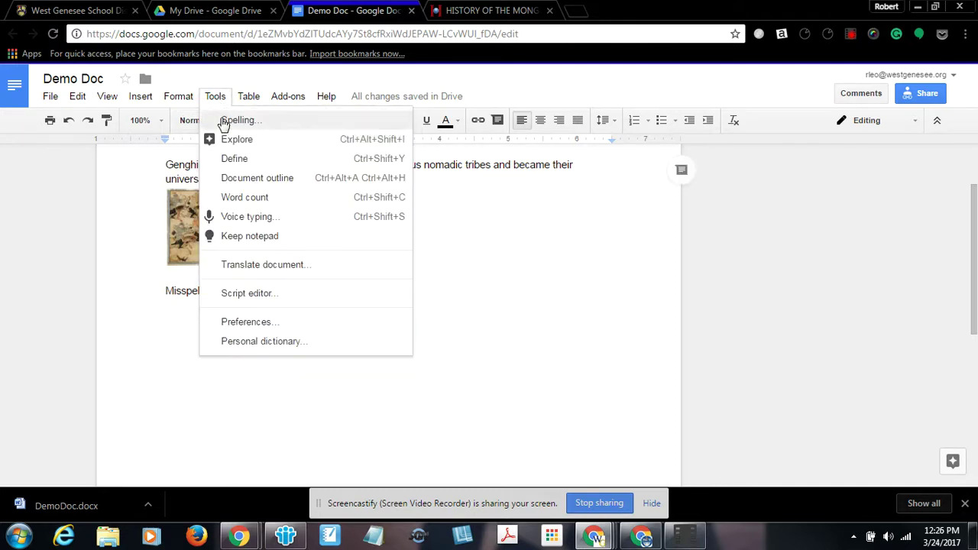
{"action": "left_click", "coordinate": [229, 159]}
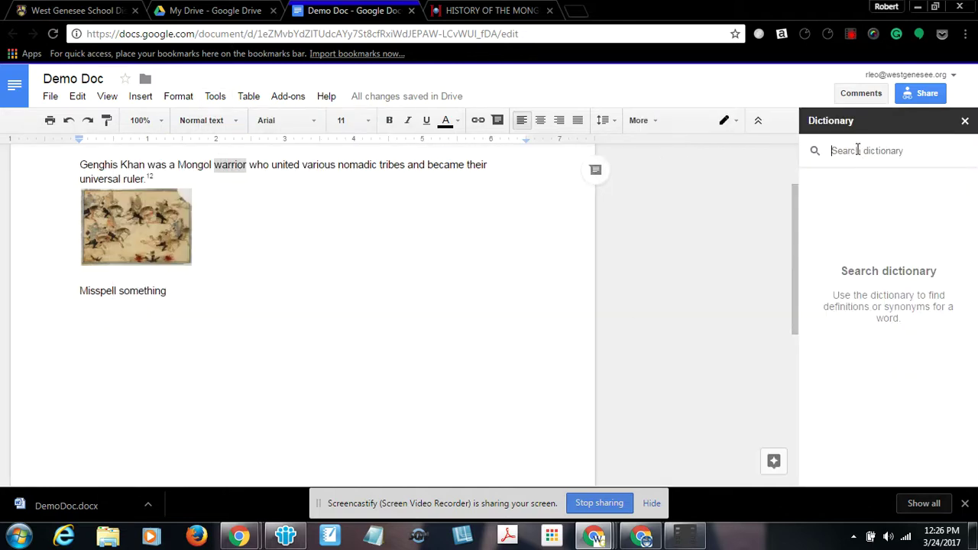
{"action": "type", "text": "warrior"}
{"action": "key", "text": "Return"}
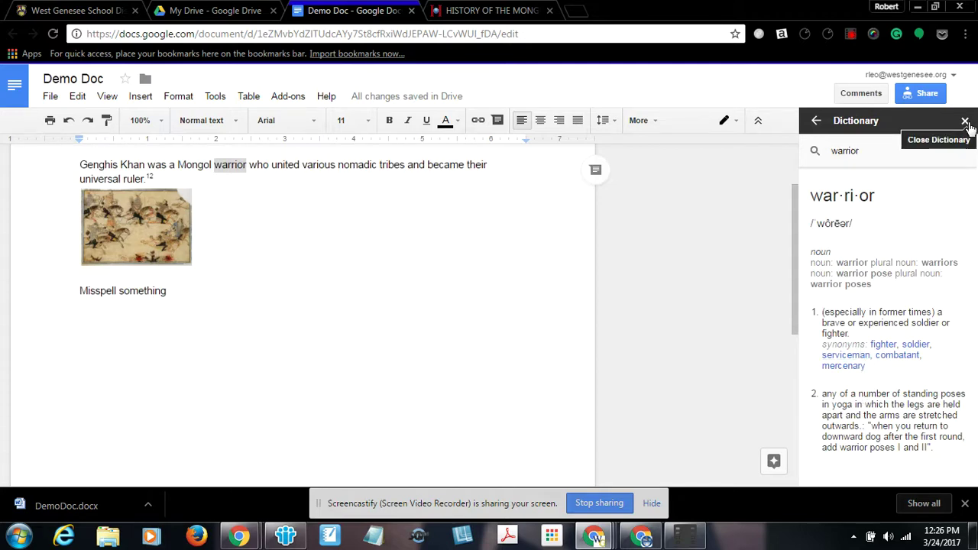
{"action": "left_click", "coordinate": [965, 123]}
- Allow microphone access for voice typing and dictate "I am now typing text into this document." in place of the selected "warrior"
{"action": "left_click", "coordinate": [215, 96]}
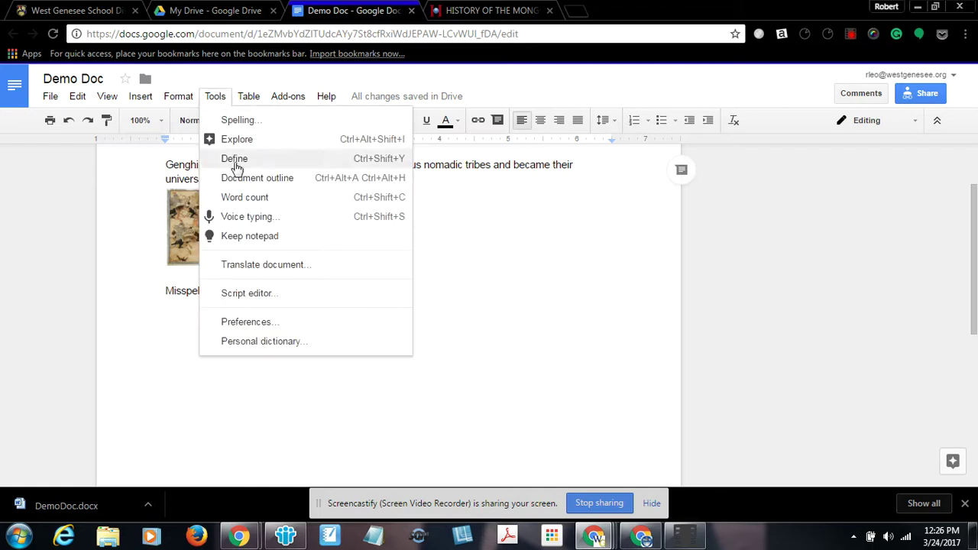
{"action": "left_click", "coordinate": [243, 217]}
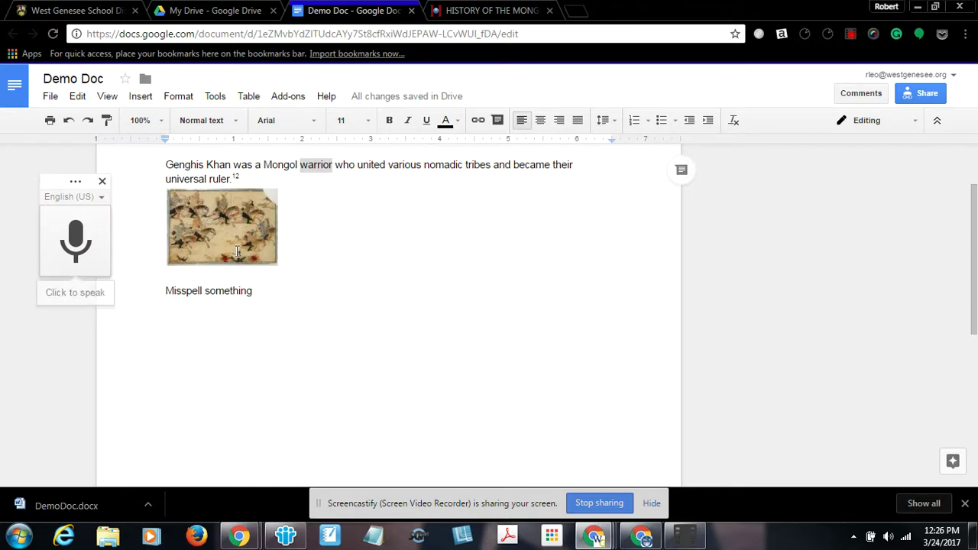
{"action": "left_click", "coordinate": [75, 243]}
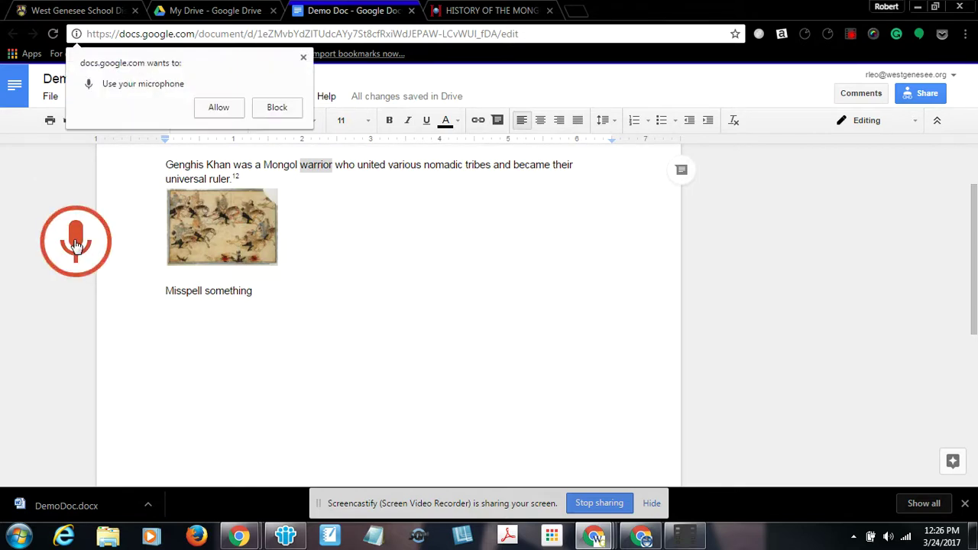
{"action": "left_click", "coordinate": [221, 109]}
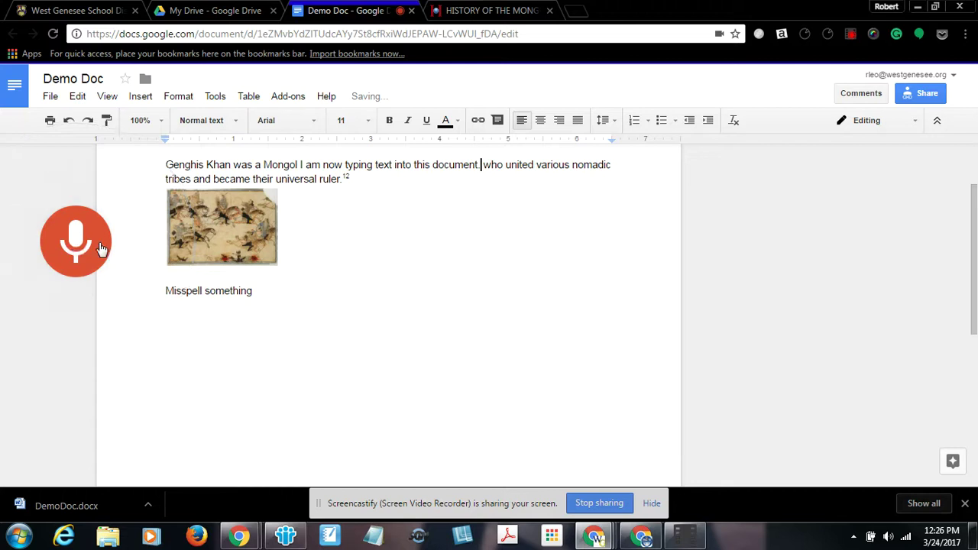
{"action": "left_click", "coordinate": [72, 235]}
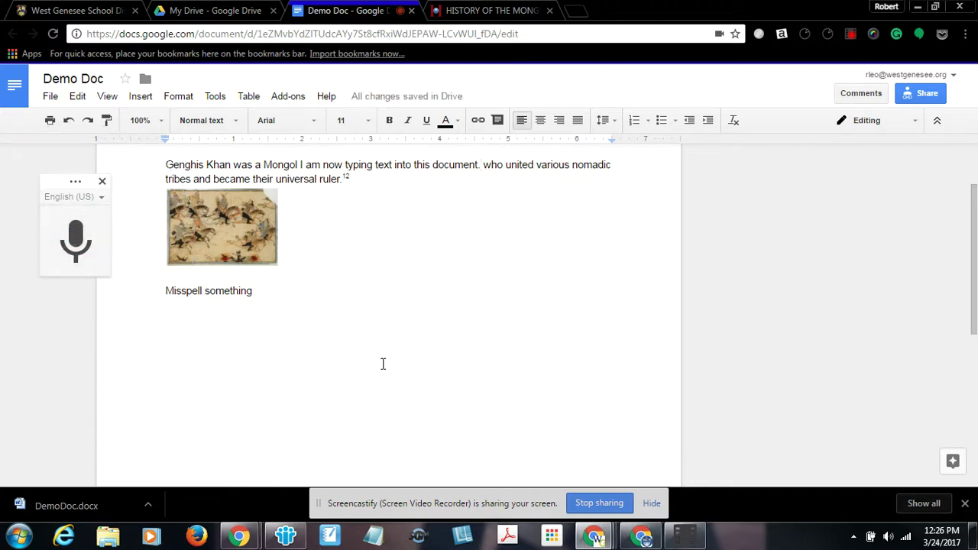
- Dictate sentences about the voice typing tool below "Misspell something", ending with "Wow that's pretty powerful!" on its own line
{"action": "left_click_drag", "start_coordinate": [301, 165], "coordinate": [480, 166]}
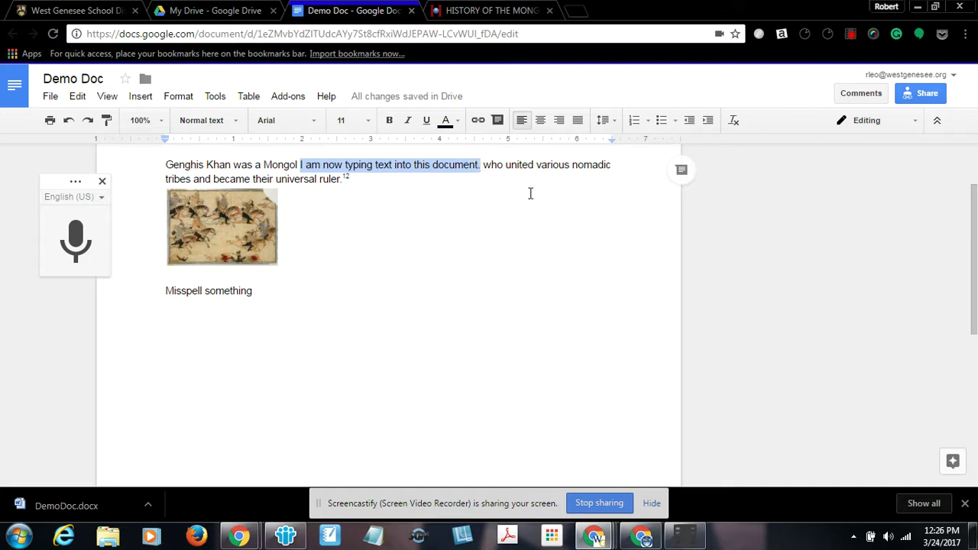
{"action": "left_click", "coordinate": [256, 292]}
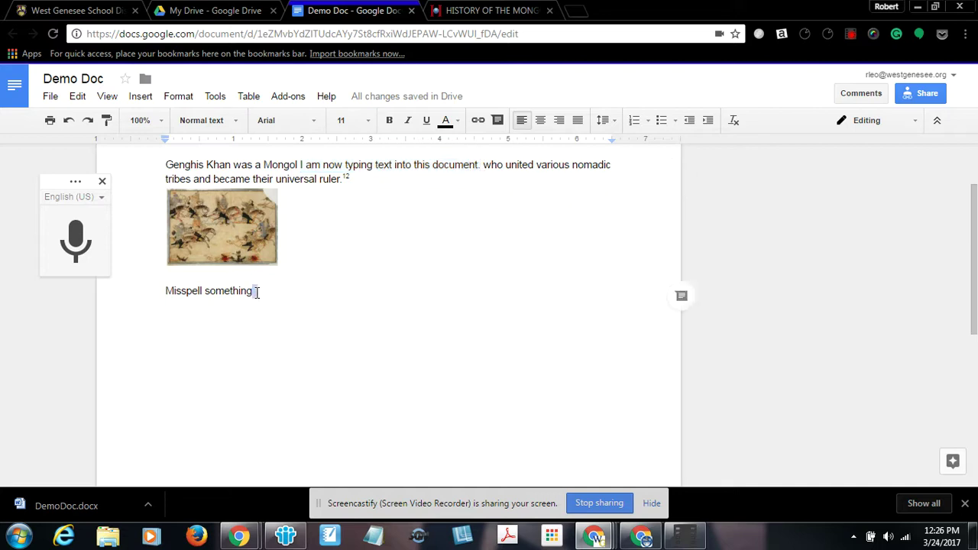
{"action": "key", "text": "Return"}
{"action": "left_click", "coordinate": [75, 256]}
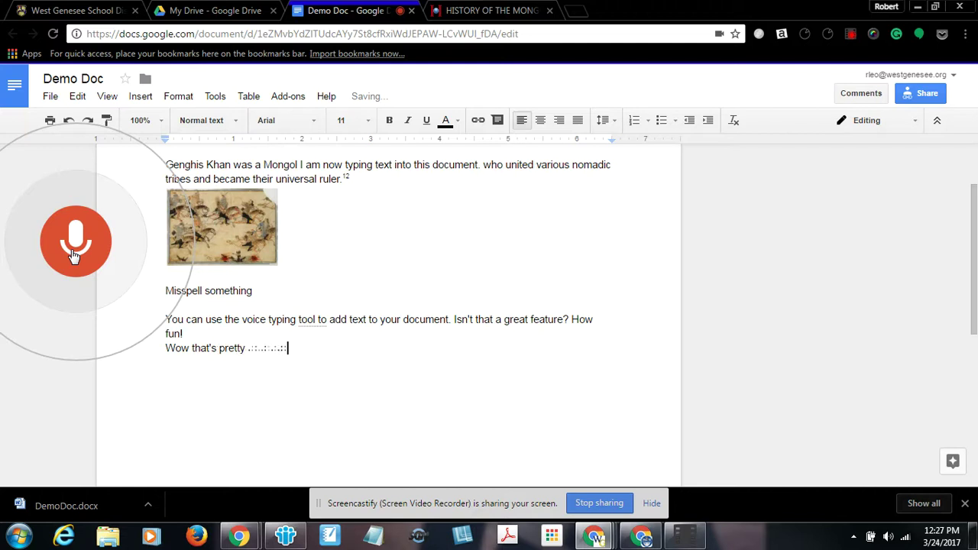
{"action": "left_click", "coordinate": [74, 256]}
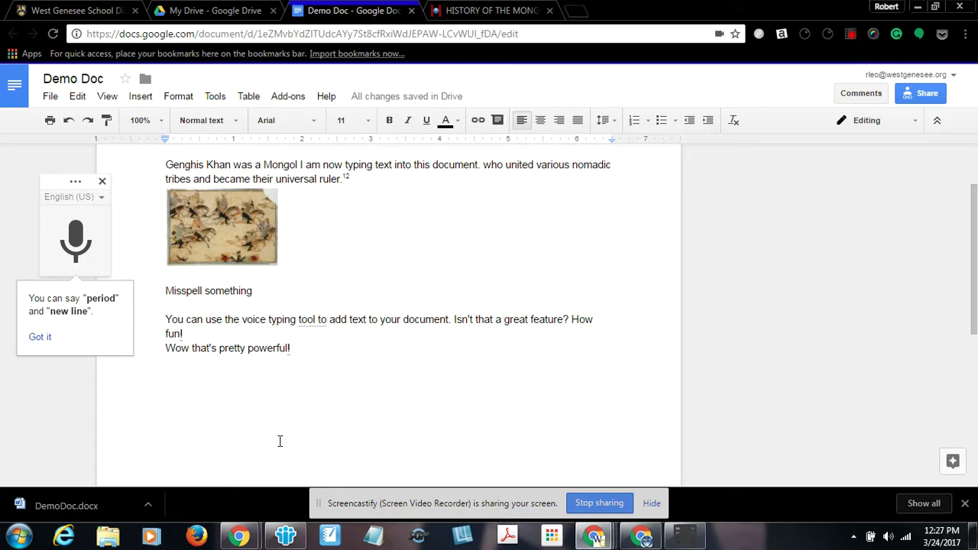
- Create a Spanish translation of the document titled "Translated copy of Demo Doc"
{"action": "left_click", "coordinate": [216, 98]}
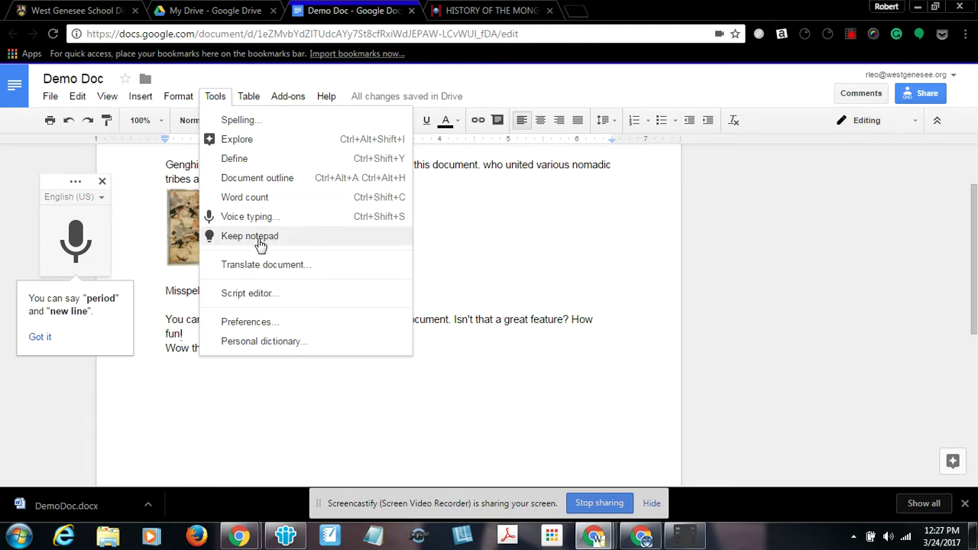
{"action": "left_click", "coordinate": [257, 265]}
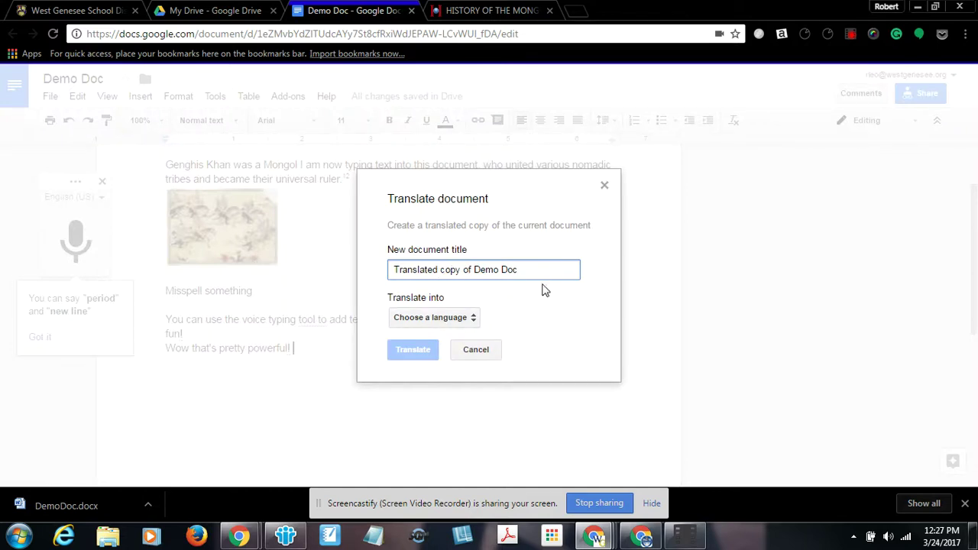
{"action": "left_click", "coordinate": [472, 321]}
{"action": "scroll", "coordinate": [462, 357], "scroll_direction": "down", "scroll_amount": 5}
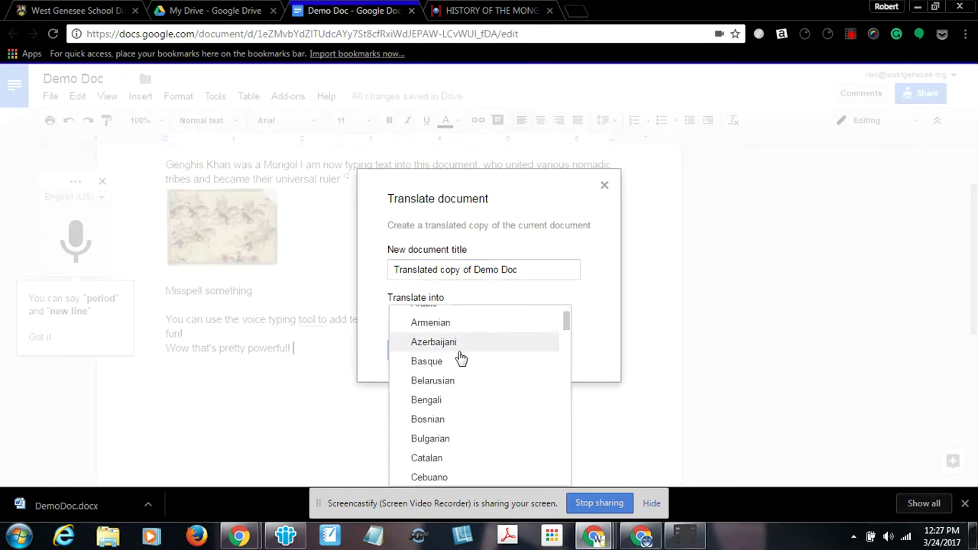
{"action": "scroll", "coordinate": [461, 357], "scroll_direction": "down", "scroll_amount": 5}
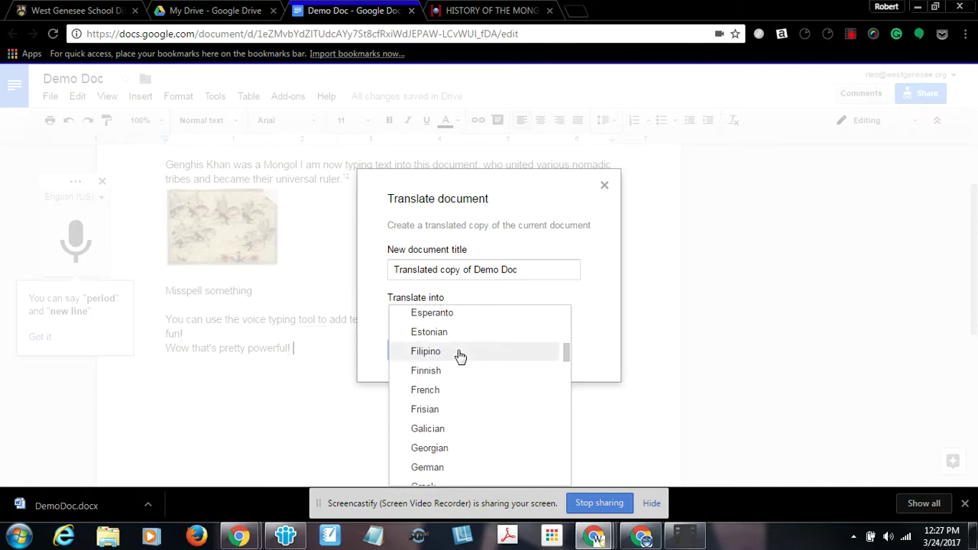
{"action": "scroll", "coordinate": [461, 357], "scroll_direction": "down", "scroll_amount": 5}
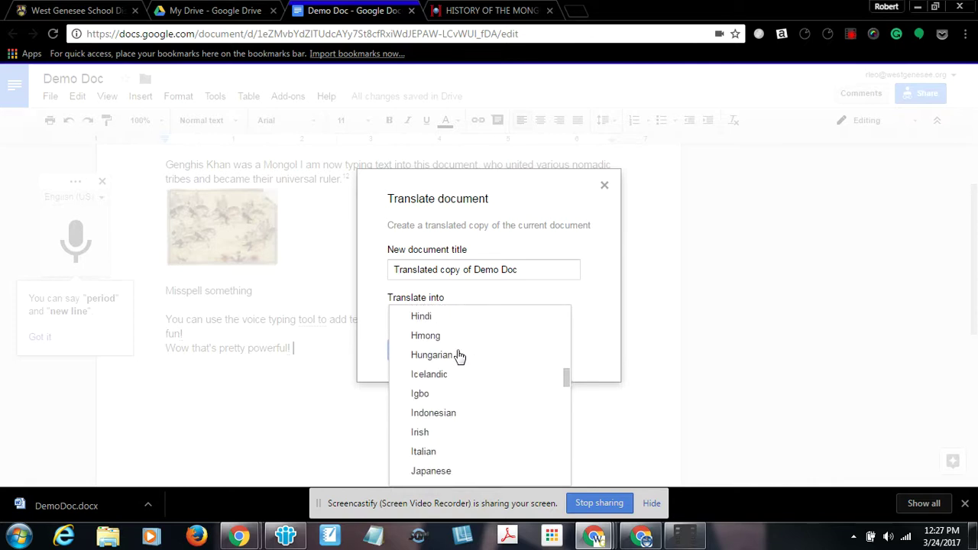
{"action": "scroll", "coordinate": [458, 357], "scroll_direction": "down", "scroll_amount": 5}
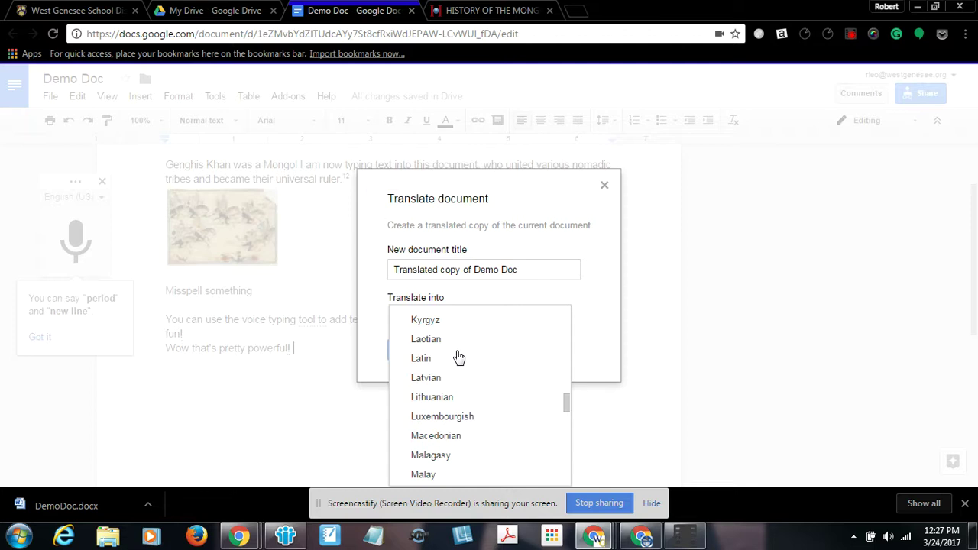
{"action": "scroll", "coordinate": [458, 356], "scroll_direction": "down", "scroll_amount": 5}
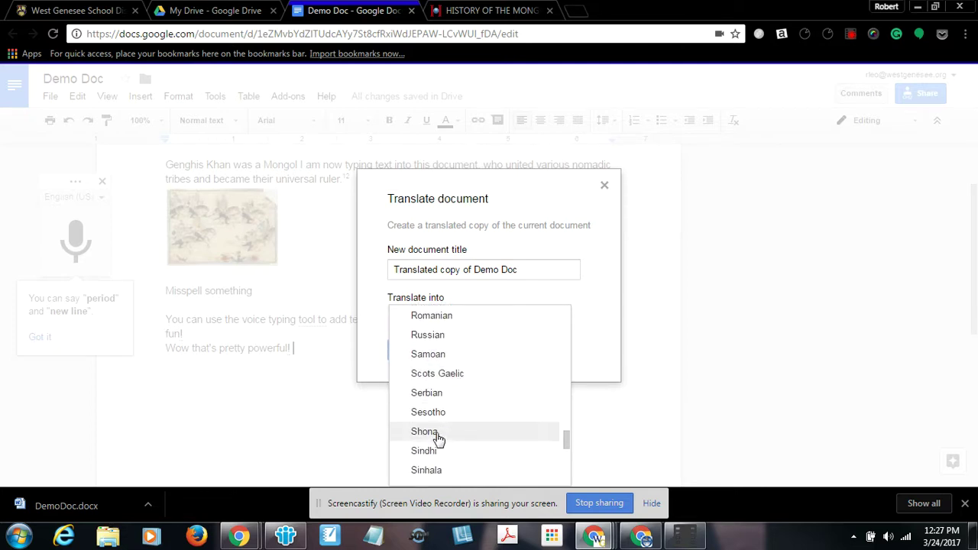
{"action": "scroll", "coordinate": [434, 438], "scroll_direction": "down", "scroll_amount": 5}
{"action": "left_click", "coordinate": [430, 411]}
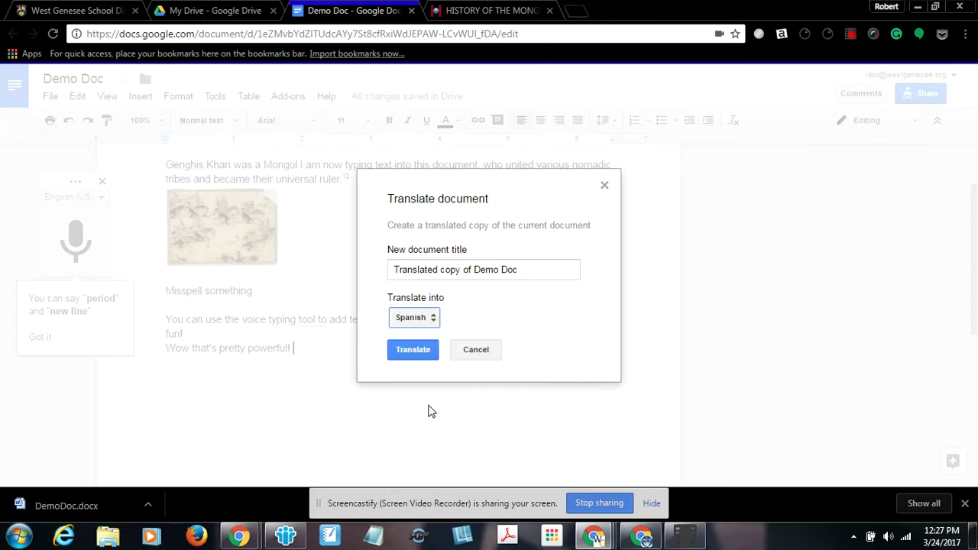
{"action": "left_click", "coordinate": [413, 354]}
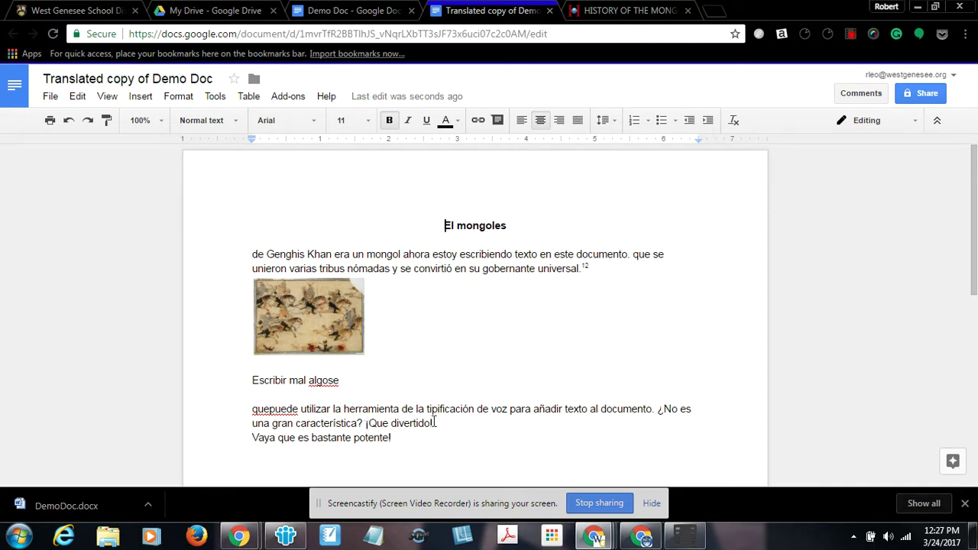
- Check for the translated copy in the My Drive file list and return to Demo Doc
{"action": "left_click", "coordinate": [220, 14]}
{"action": "scroll", "coordinate": [282, 382], "scroll_direction": "down", "scroll_amount": 1}
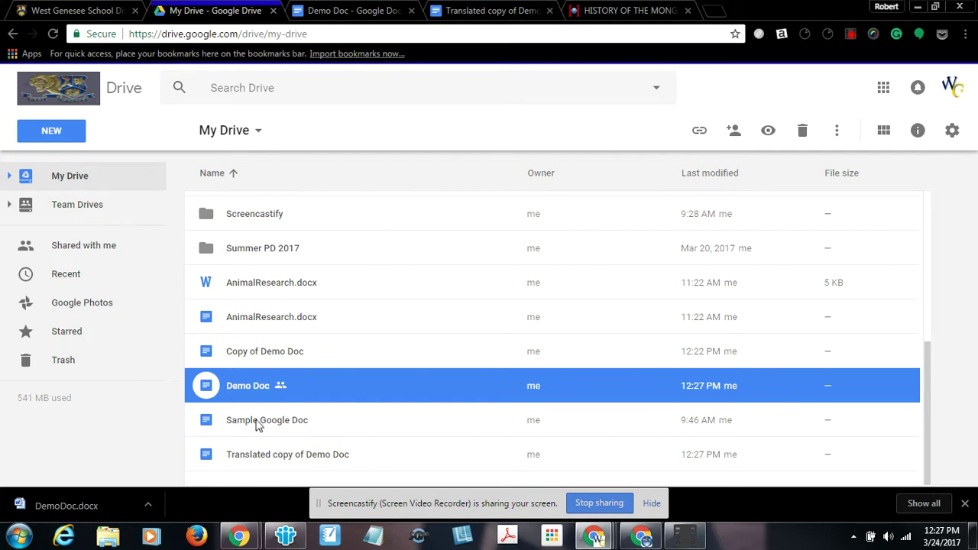
{"action": "left_click", "coordinate": [338, 18]}
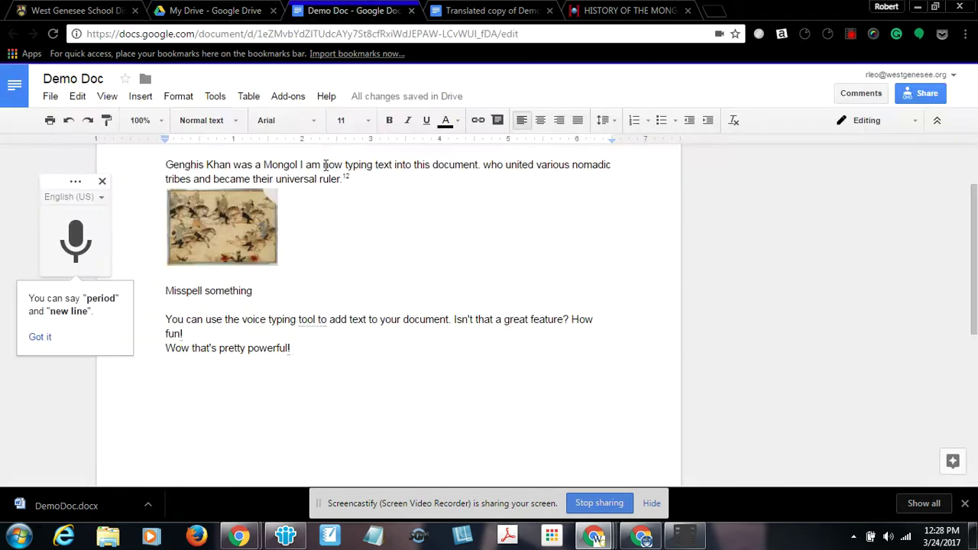
{"action": "left_click", "coordinate": [214, 97]}
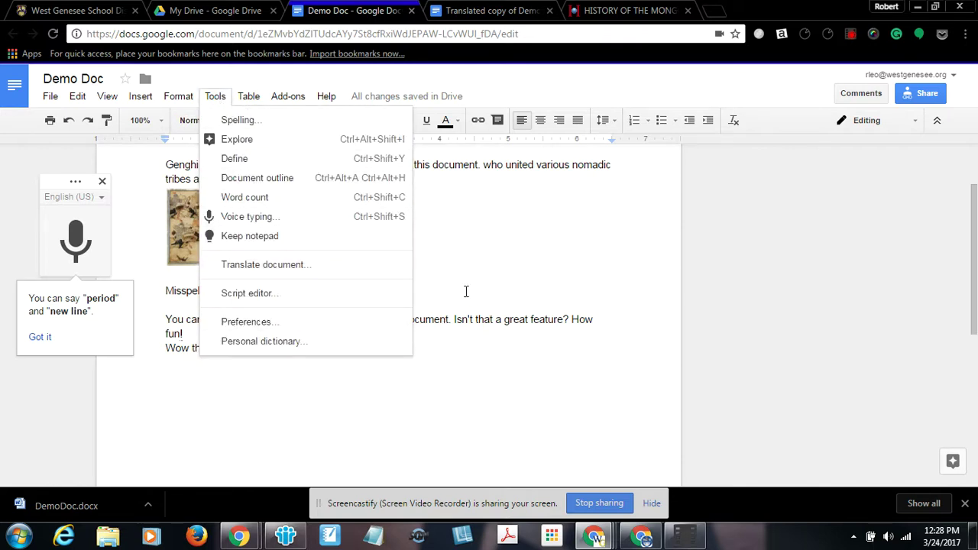
{"action": "left_click", "coordinate": [478, 387]}
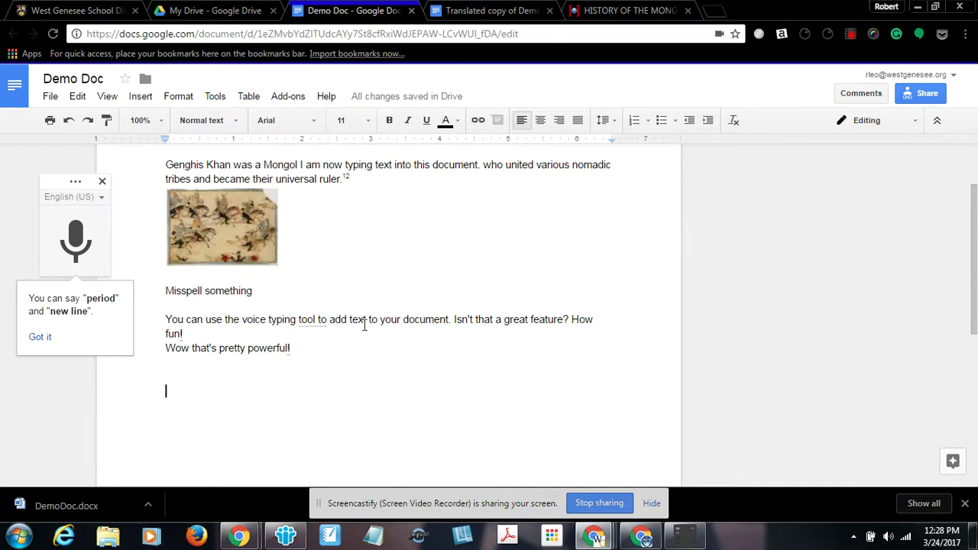
{"action": "scroll", "coordinate": [365, 325], "scroll_direction": "up", "scroll_amount": 1}
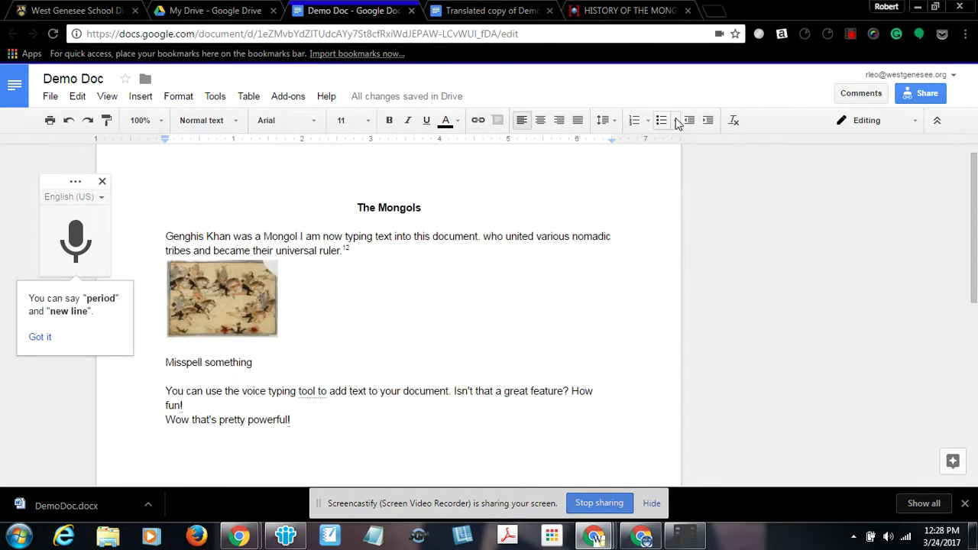
{"action": "left_click", "coordinate": [850, 35]}
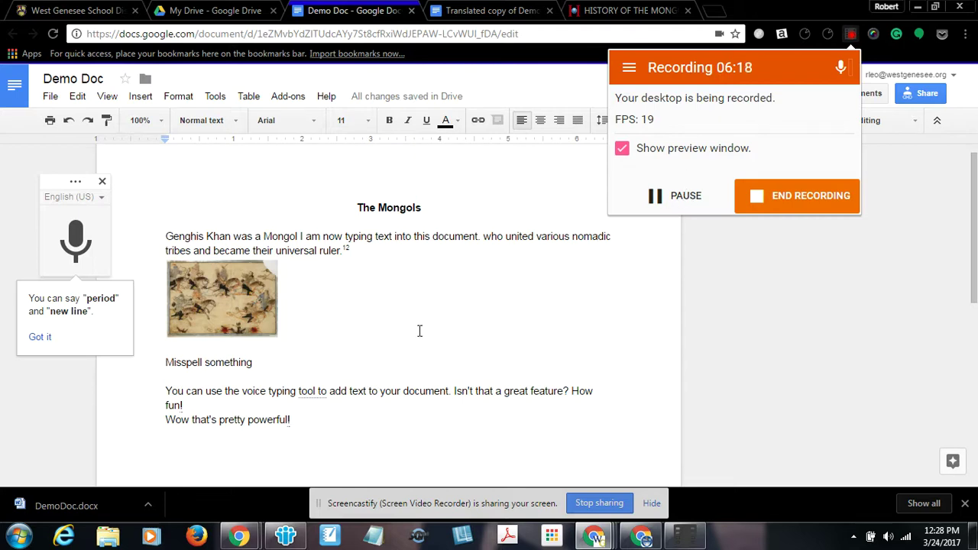
- Add a new line after "Wow that's pretty powerful!" and install the free Easy Accents add-on, allowing its requested permission
{"action": "left_click", "coordinate": [302, 419]}
{"action": "key", "text": "Return"}
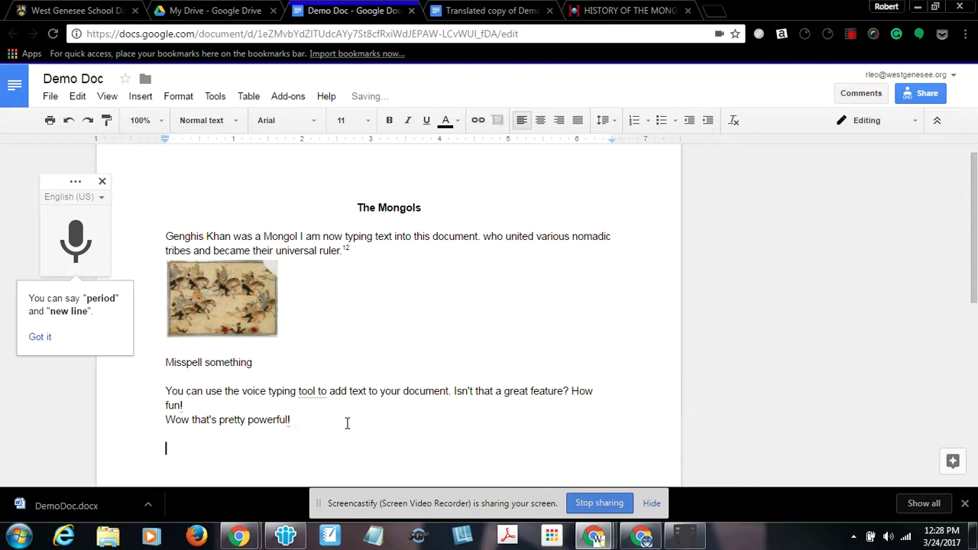
{"action": "left_click", "coordinate": [291, 99]}
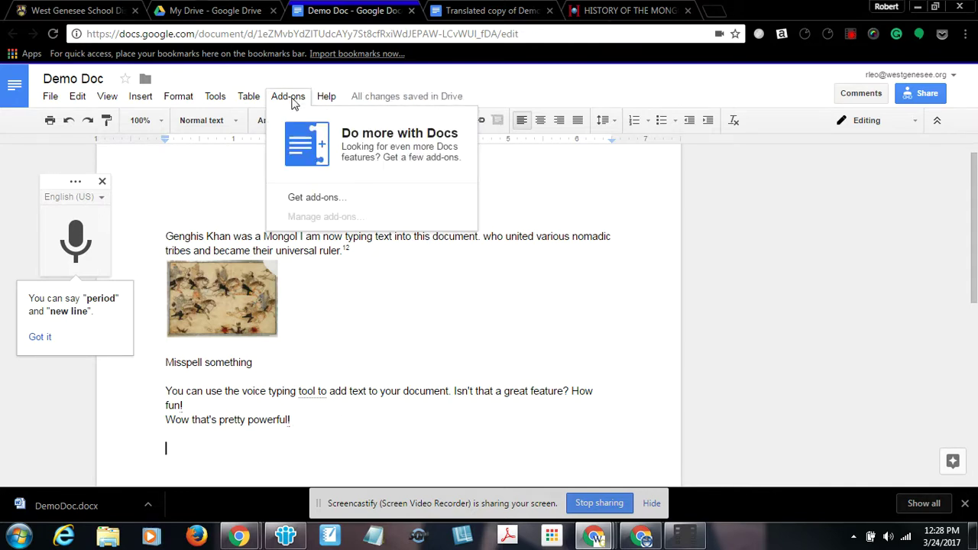
{"action": "left_click", "coordinate": [310, 200]}
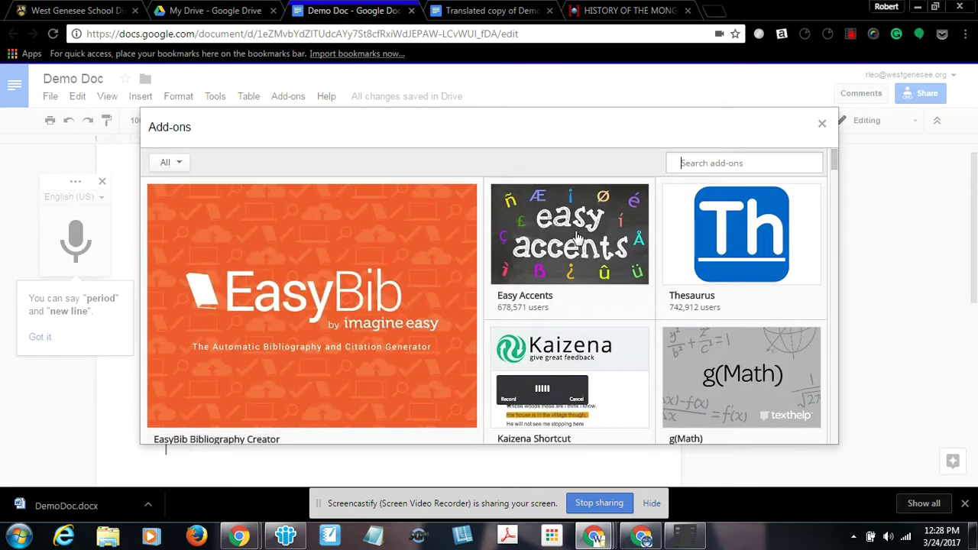
{"action": "mouse_move", "coordinate": [544, 239]}
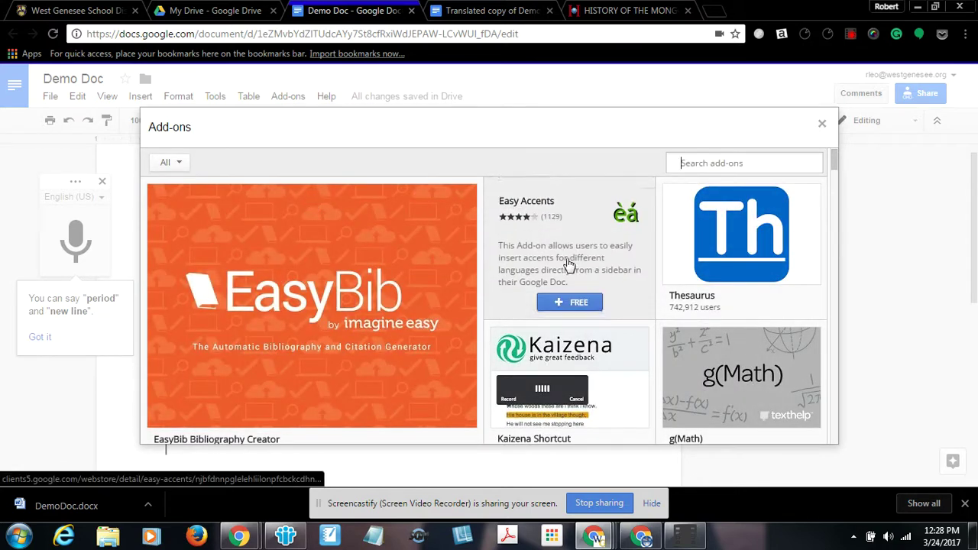
{"action": "left_click", "coordinate": [559, 302]}
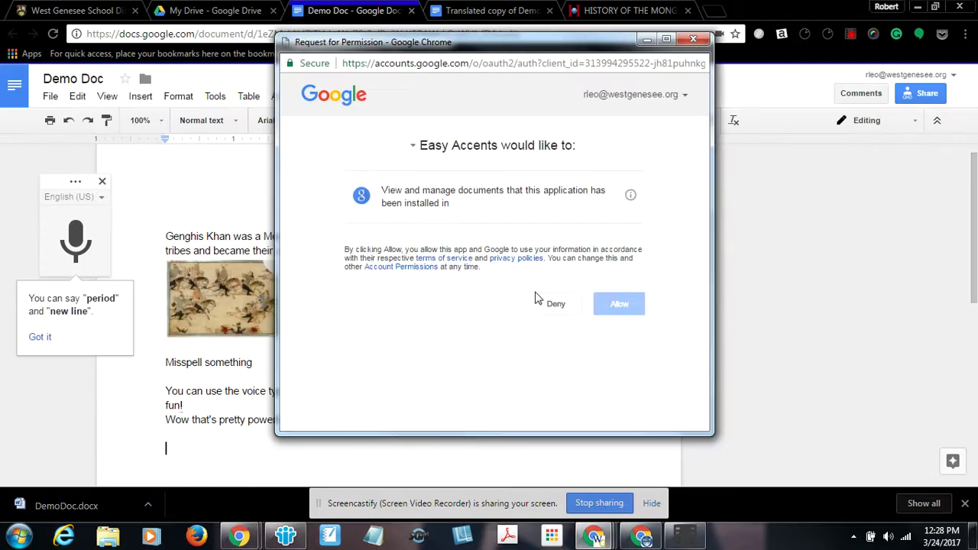
{"action": "left_click", "coordinate": [616, 304]}
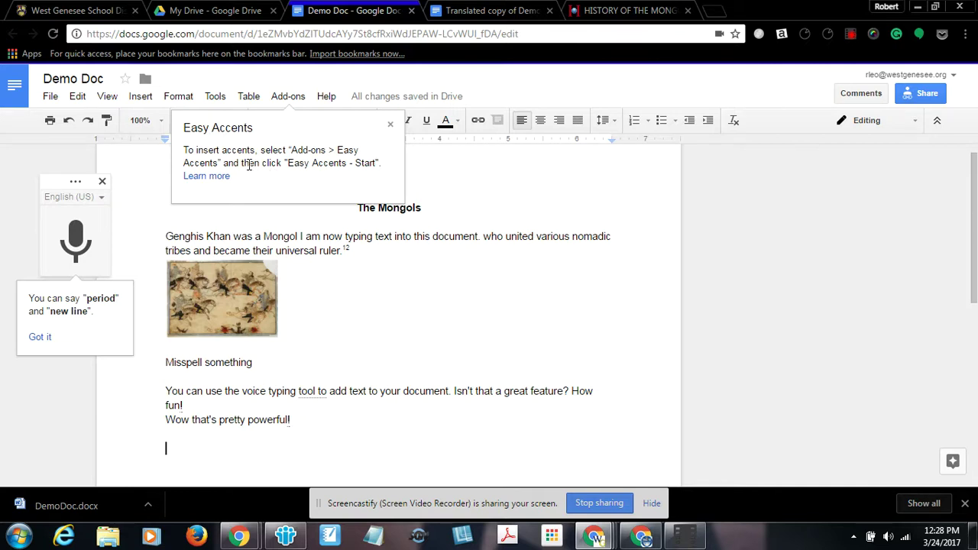
- Start the Easy Accents add-on and choose Spanish as its language
{"action": "left_click", "coordinate": [288, 97]}
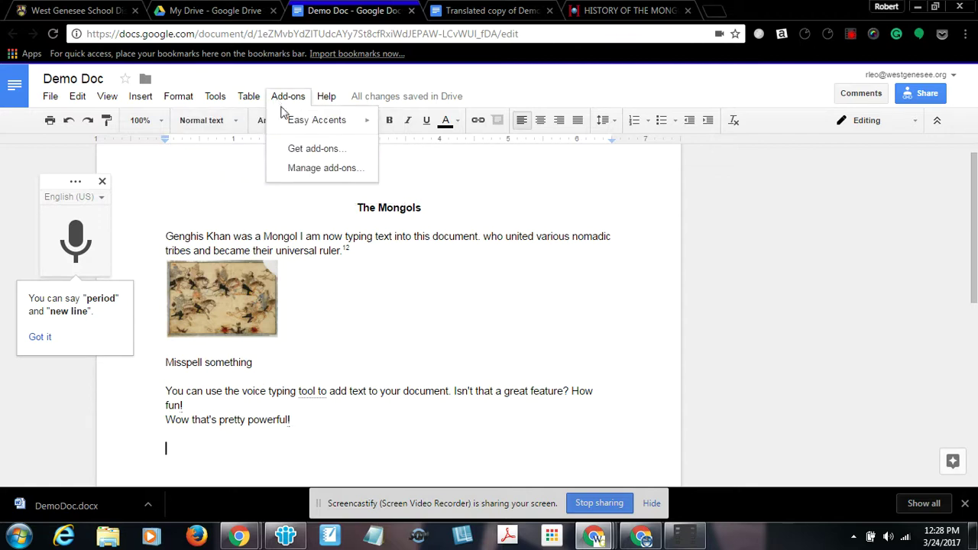
{"action": "mouse_move", "coordinate": [284, 122]}
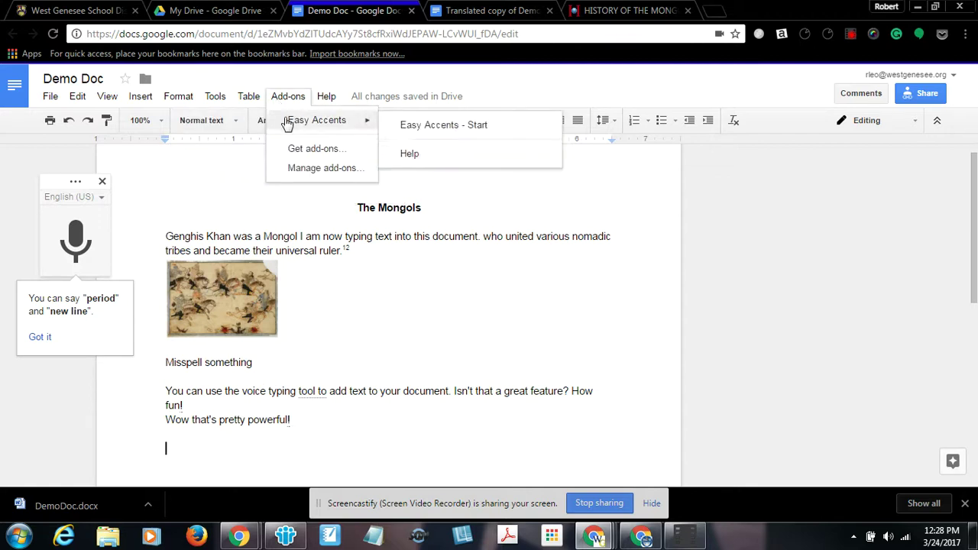
{"action": "left_click", "coordinate": [445, 127]}
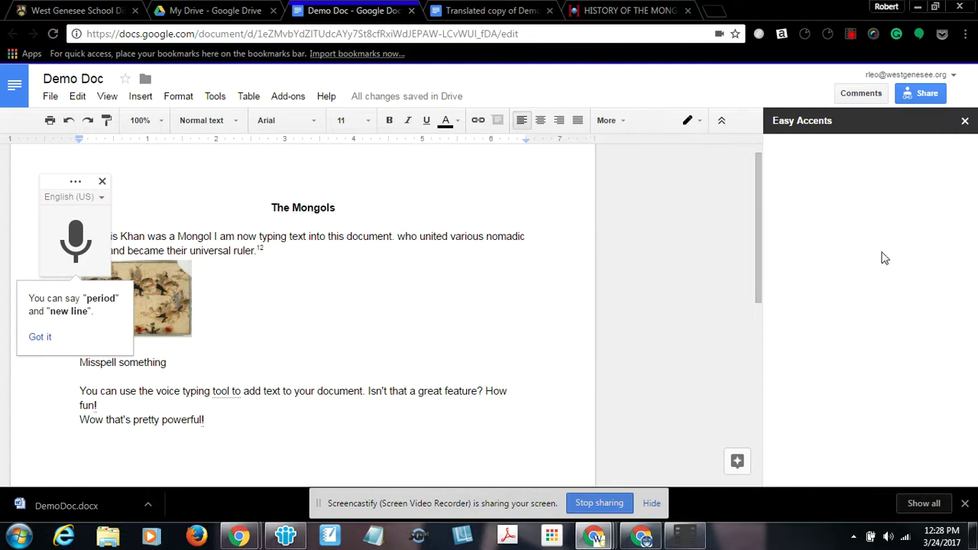
{"action": "left_click", "coordinate": [864, 179]}
{"action": "scroll", "coordinate": [831, 256], "scroll_direction": "down", "scroll_amount": 2}
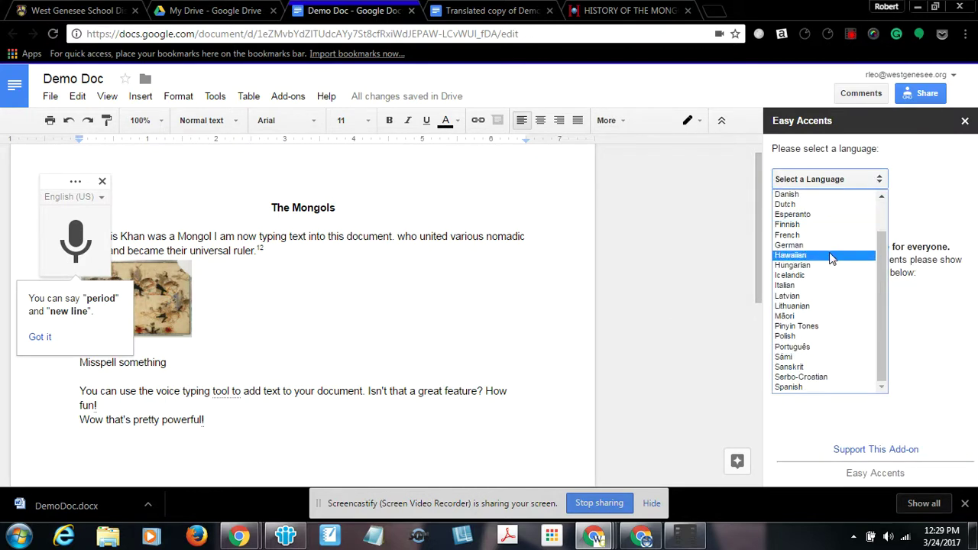
{"action": "left_click", "coordinate": [805, 389]}
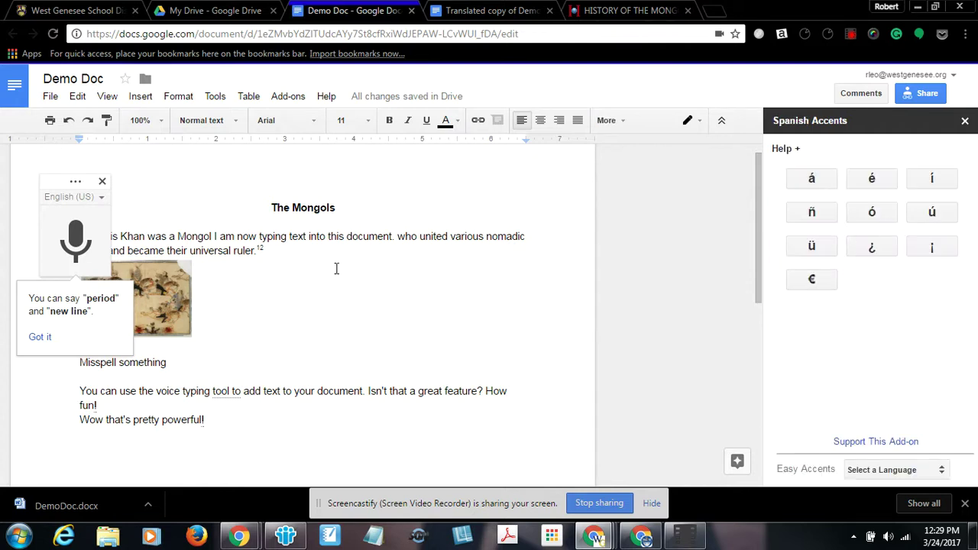
- Insert a blank line between the Genghis Khan paragraph and the image, and close the voice typing tool
{"action": "left_click", "coordinate": [278, 254]}
{"action": "key", "text": "Return"}
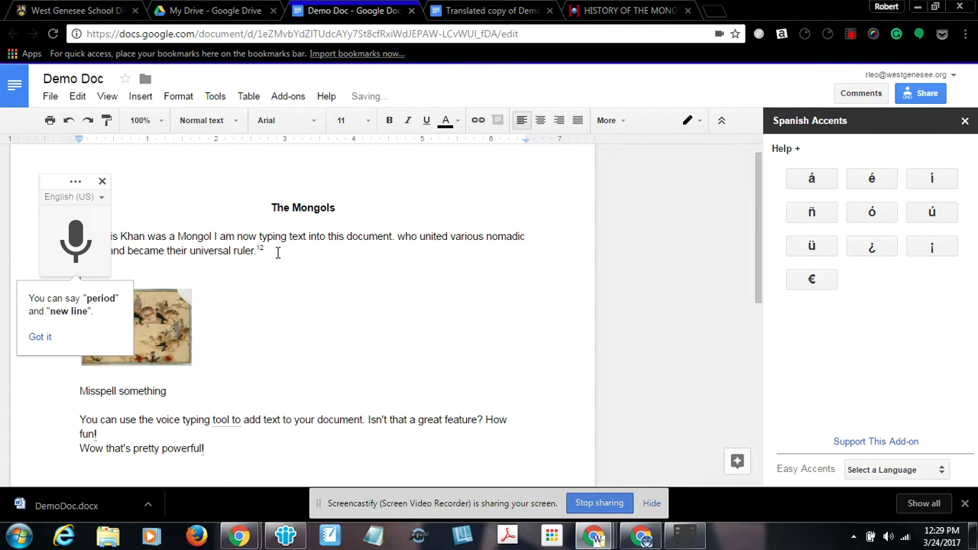
{"action": "left_click", "coordinate": [102, 181]}
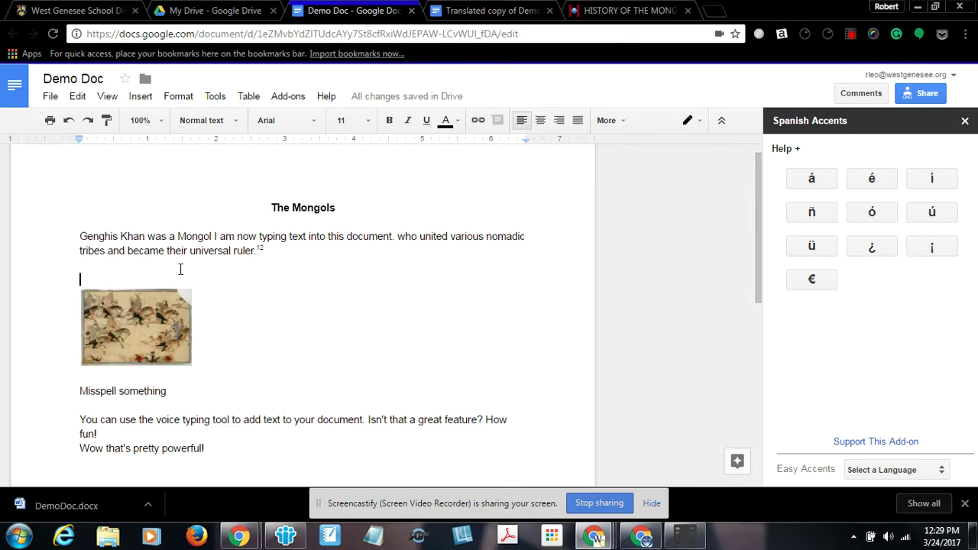
- Enter "¡Díos mio!" above the image, inserting "¡" and "í" from the Spanish accents, and close the accents tool
{"action": "left_click", "coordinate": [933, 252]}
{"action": "type", "text": "D"}
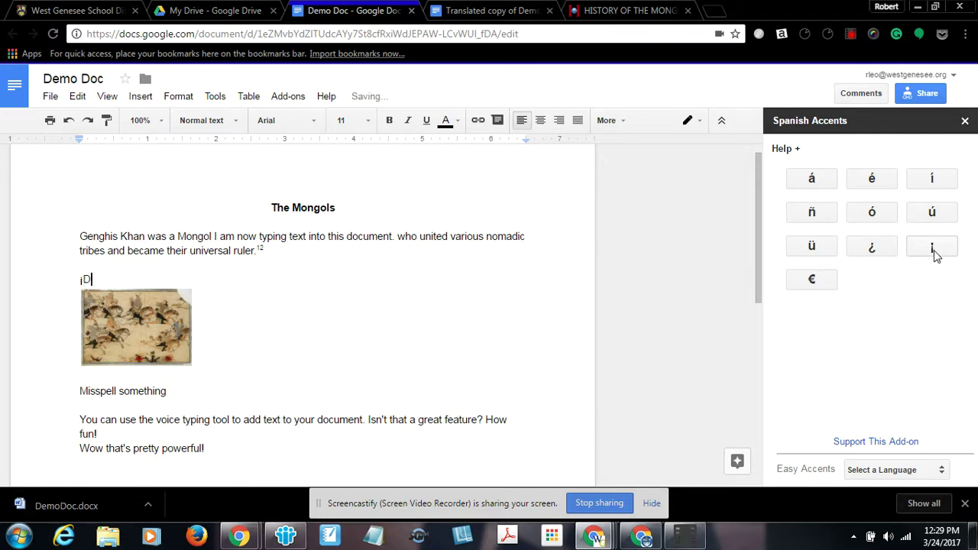
{"action": "left_click", "coordinate": [931, 178]}
{"action": "type", "text": "o"}
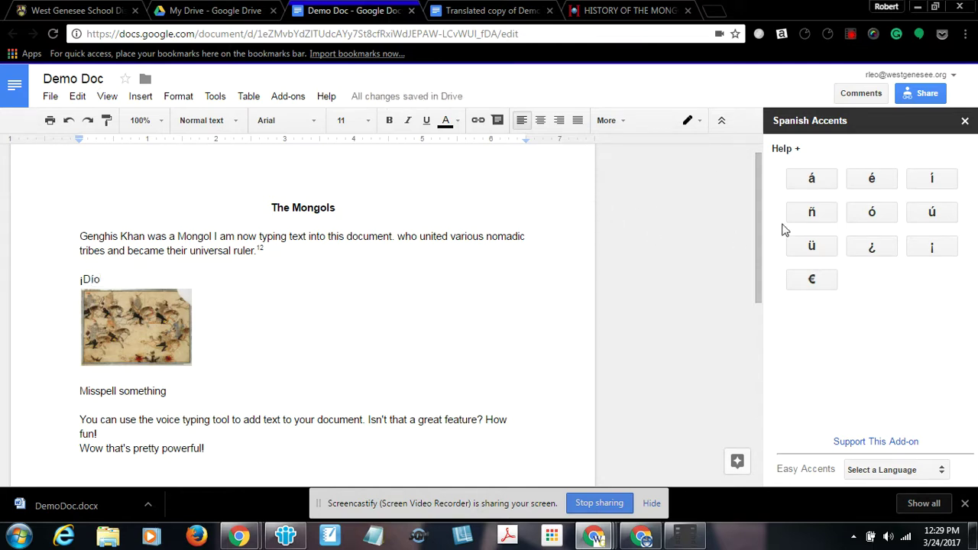
{"action": "type", "text": "s"}
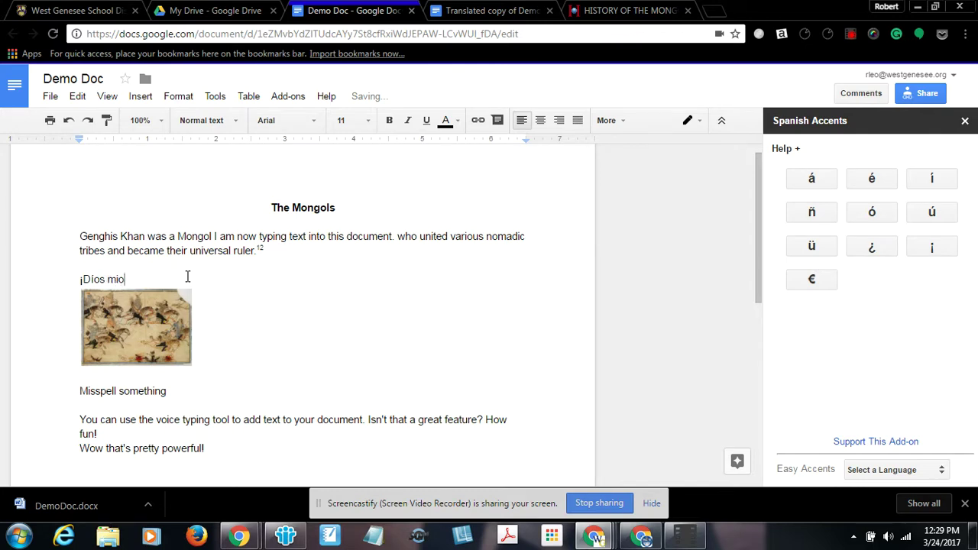
{"action": "type", "text": "mio!"}
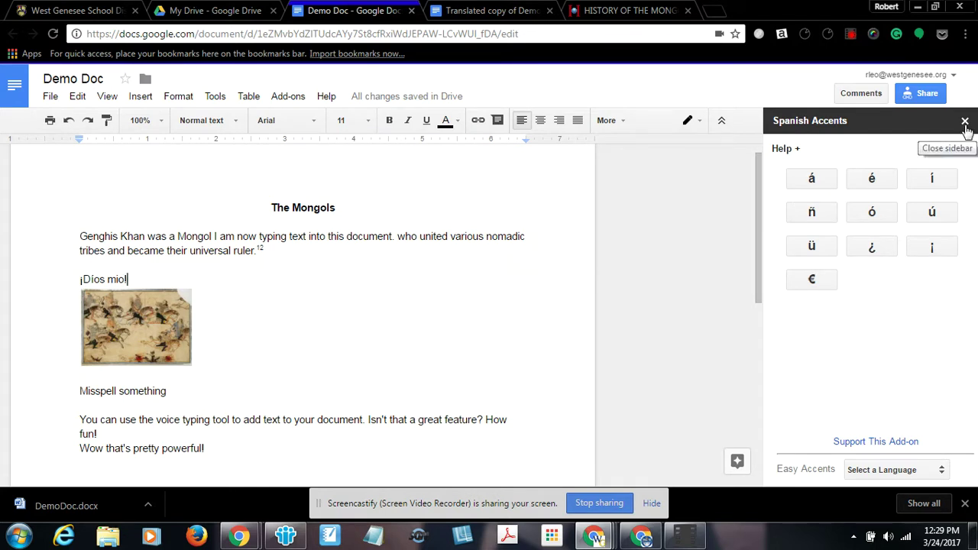
{"action": "left_click", "coordinate": [965, 122]}
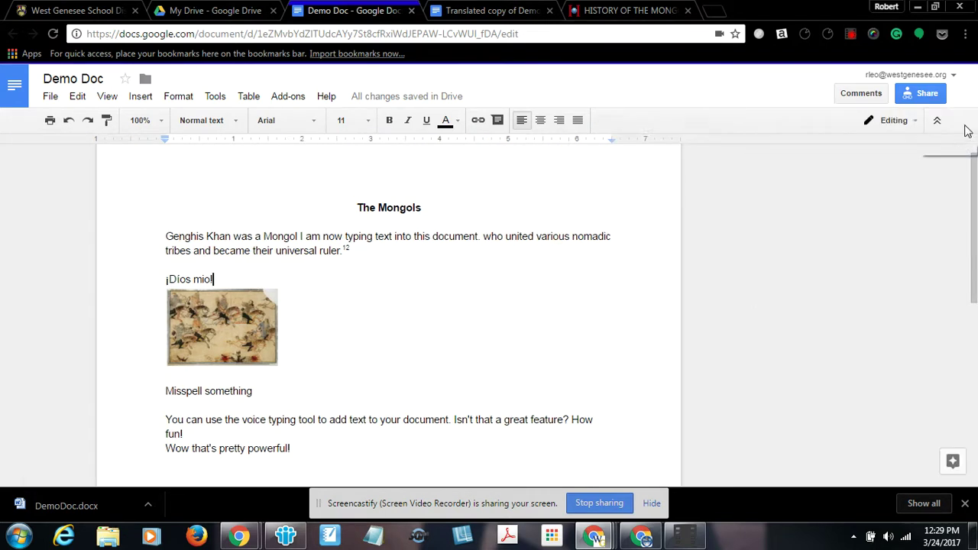
- Search the add-on store for "fonts" and install the free Extensis Fonts add-on, allowing its requested permissions
{"action": "left_click", "coordinate": [296, 101]}
{"action": "mouse_move", "coordinate": [302, 125]}
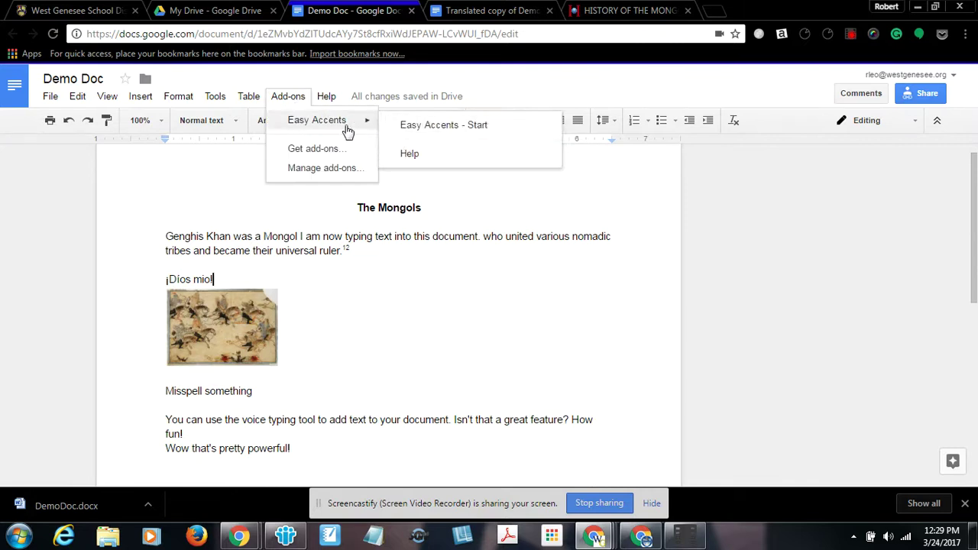
{"action": "left_click", "coordinate": [306, 148]}
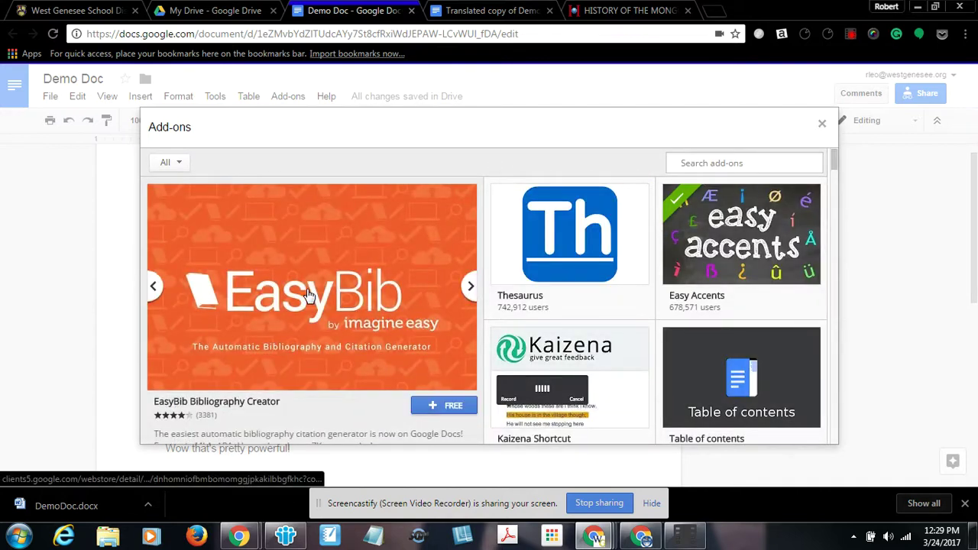
{"action": "left_click", "coordinate": [701, 163]}
{"action": "type", "text": "fonts"}
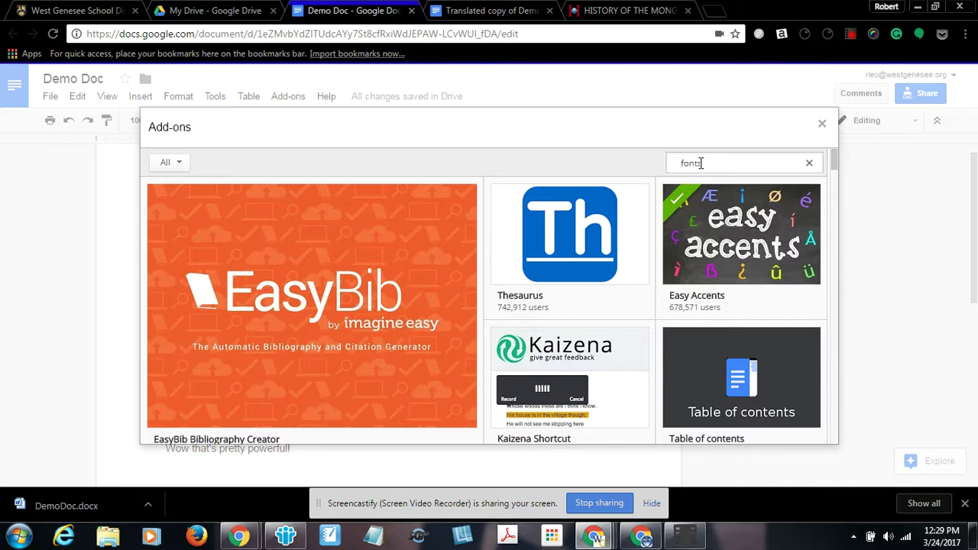
{"action": "key", "text": "Return"}
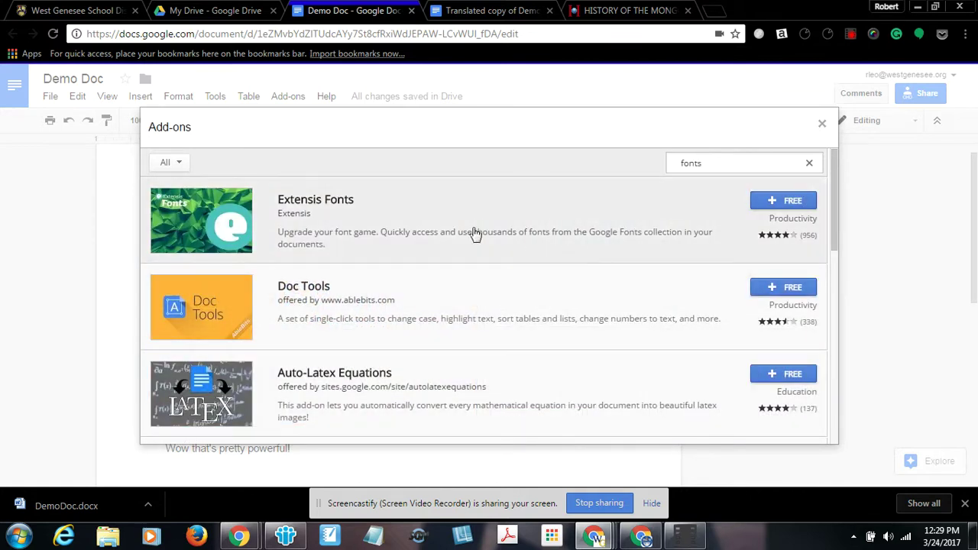
{"action": "left_click", "coordinate": [796, 207]}
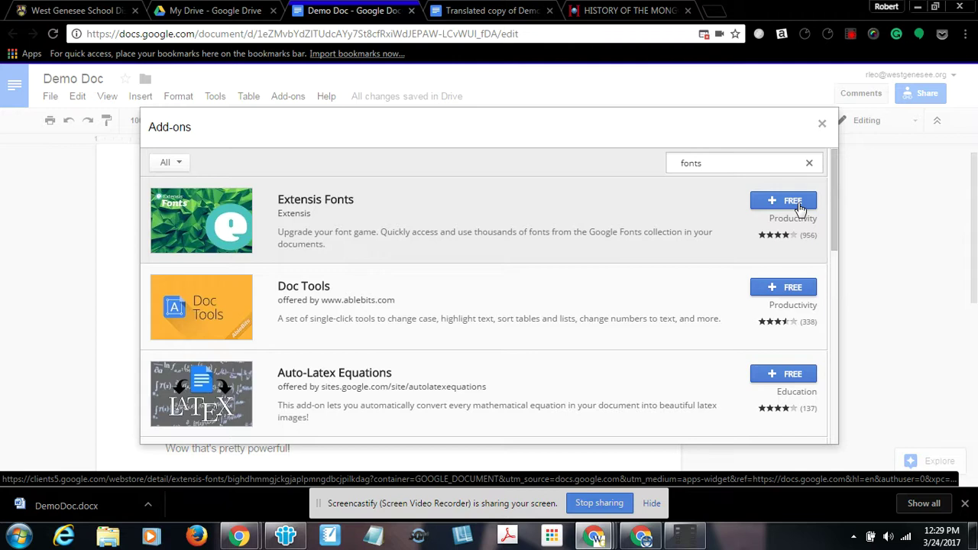
{"action": "left_click", "coordinate": [797, 202]}
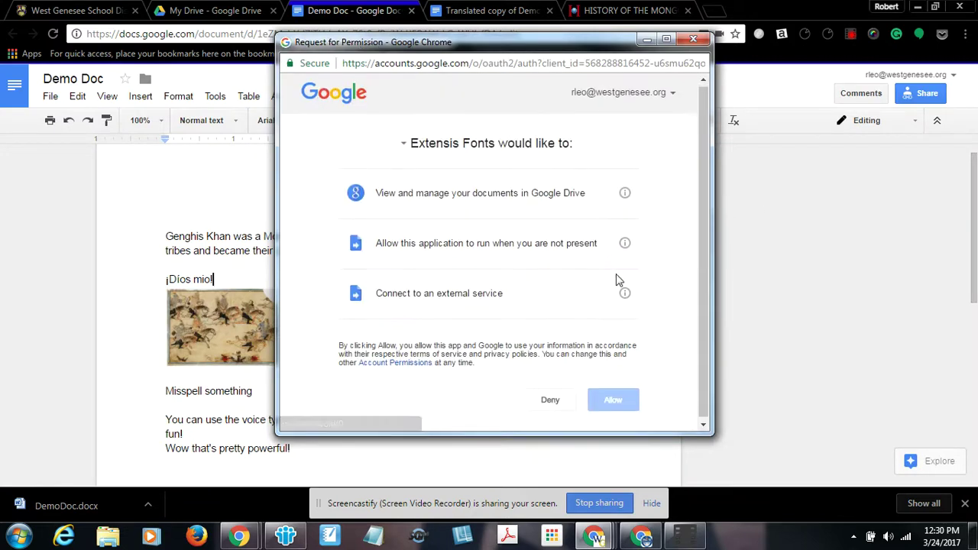
{"action": "left_click", "coordinate": [613, 398]}
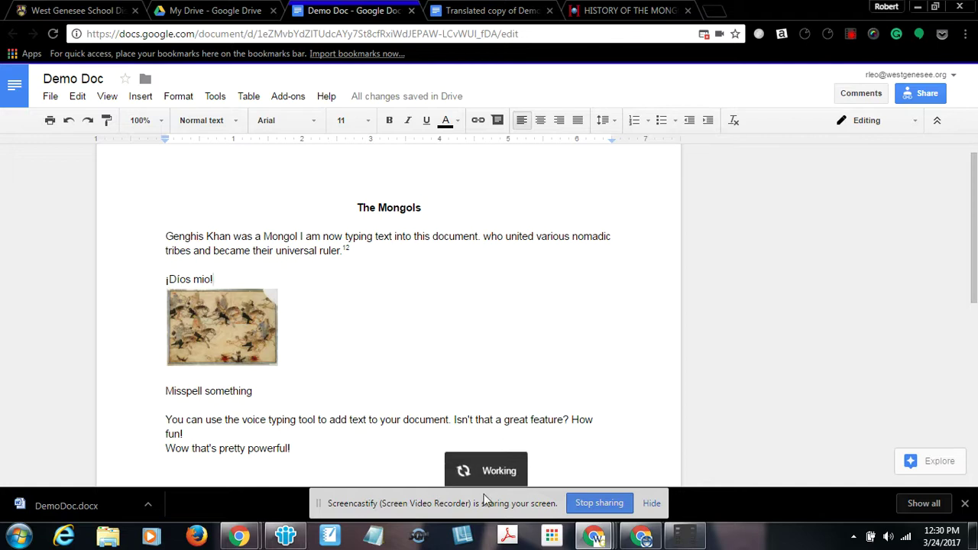
- Start the Extensis Fonts add-on, browse its alphabetical font list, and close it
{"action": "left_click", "coordinate": [285, 100]}
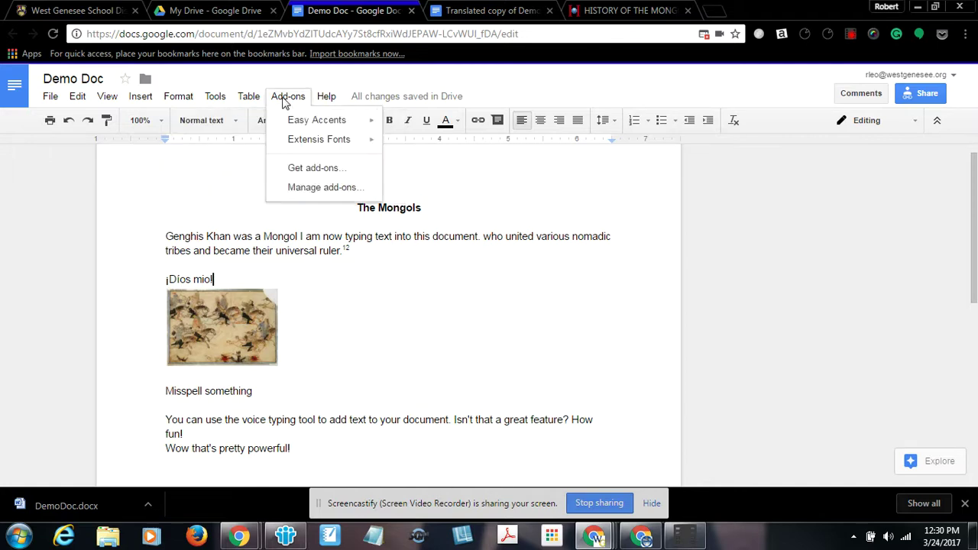
{"action": "mouse_move", "coordinate": [328, 142]}
{"action": "left_click", "coordinate": [413, 146]}
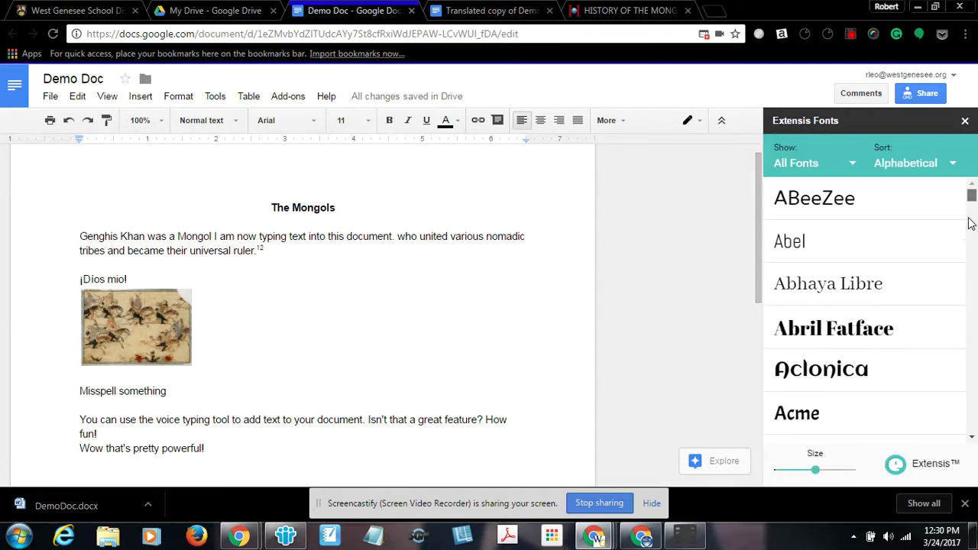
{"action": "left_click_drag", "start_coordinate": [971, 193], "coordinate": [975, 268]}
{"action": "left_click", "coordinate": [965, 120]}
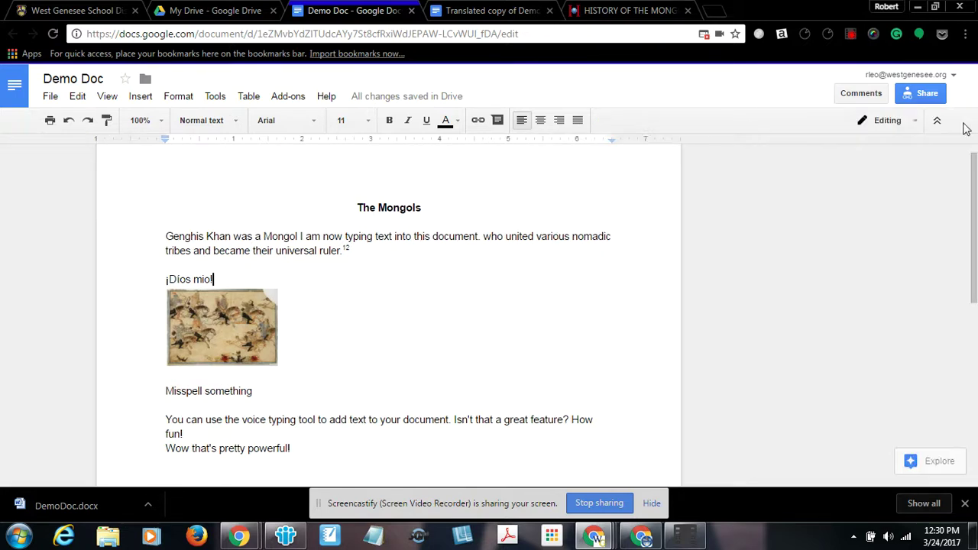
- Search the add-on store for "gmath" and install the free g(Math) add-on, allowing its requested permissions
{"action": "left_click", "coordinate": [294, 100]}
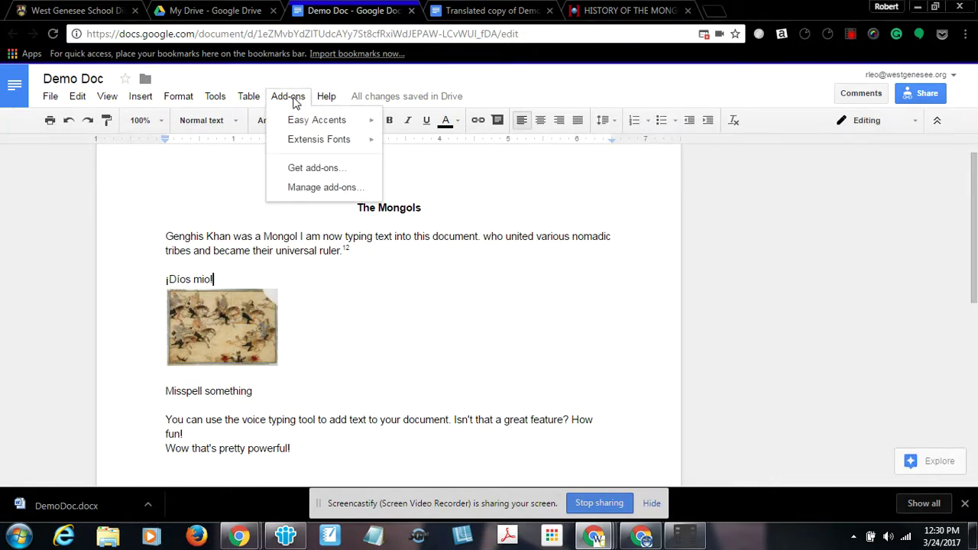
{"action": "left_click", "coordinate": [300, 168]}
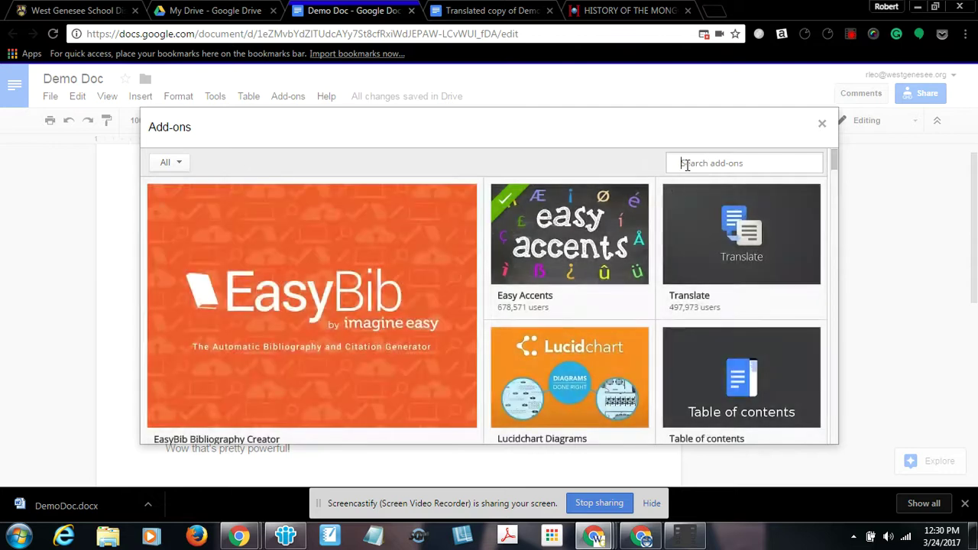
{"action": "left_click", "coordinate": [686, 164]}
{"action": "type", "text": "gna"}
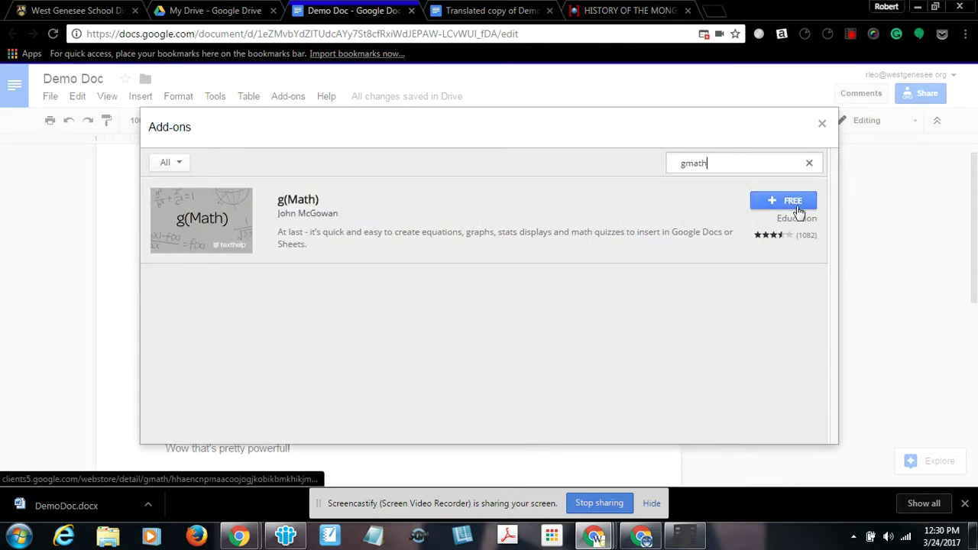
{"action": "left_click", "coordinate": [791, 201]}
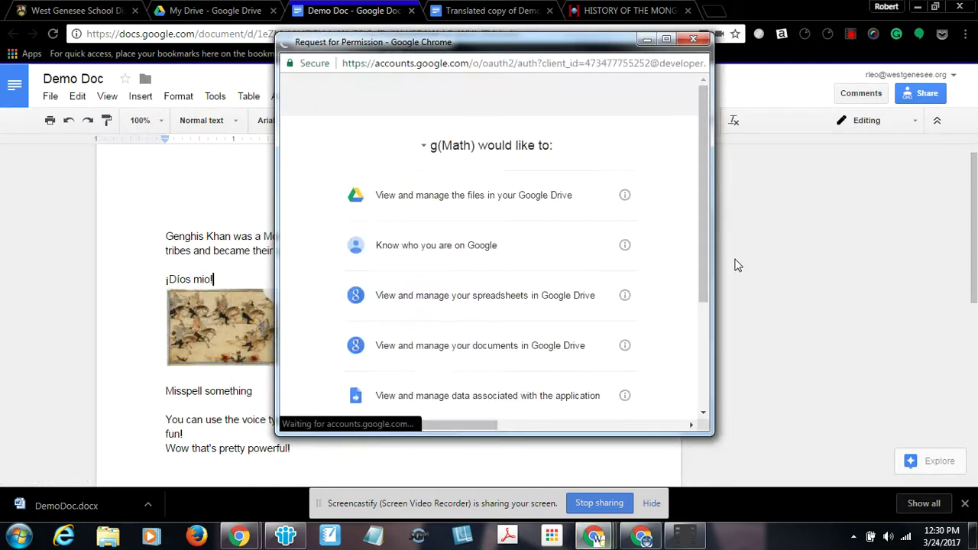
{"action": "left_click_drag", "start_coordinate": [703, 273], "coordinate": [705, 387]}
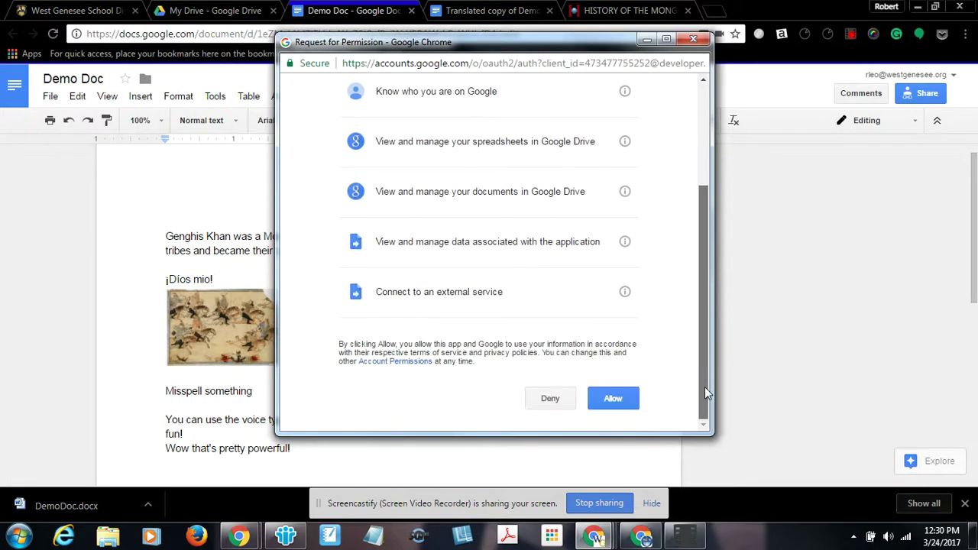
{"action": "left_click", "coordinate": [613, 399]}
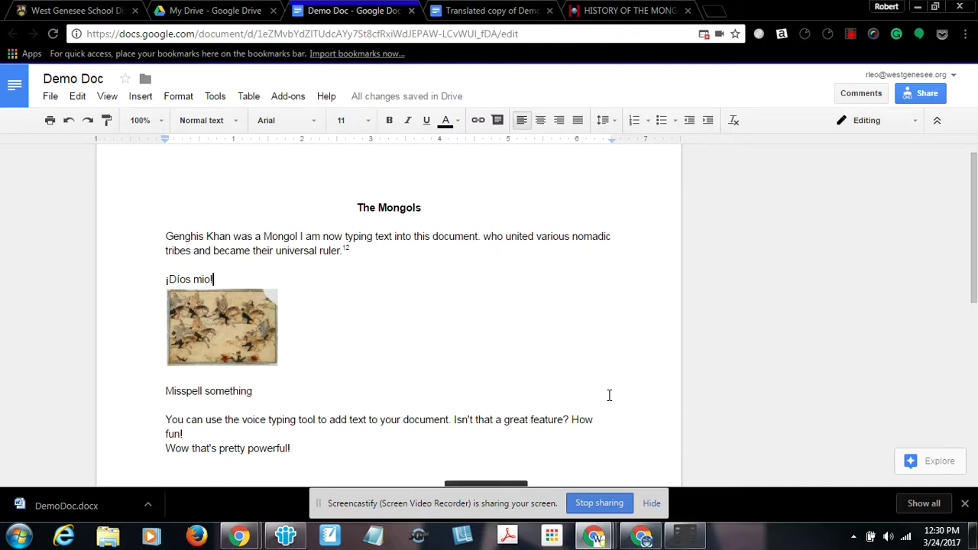
- Start creating math expressions with the g(Math) add-on and identify yourself as a teacher
{"action": "left_click", "coordinate": [290, 98]}
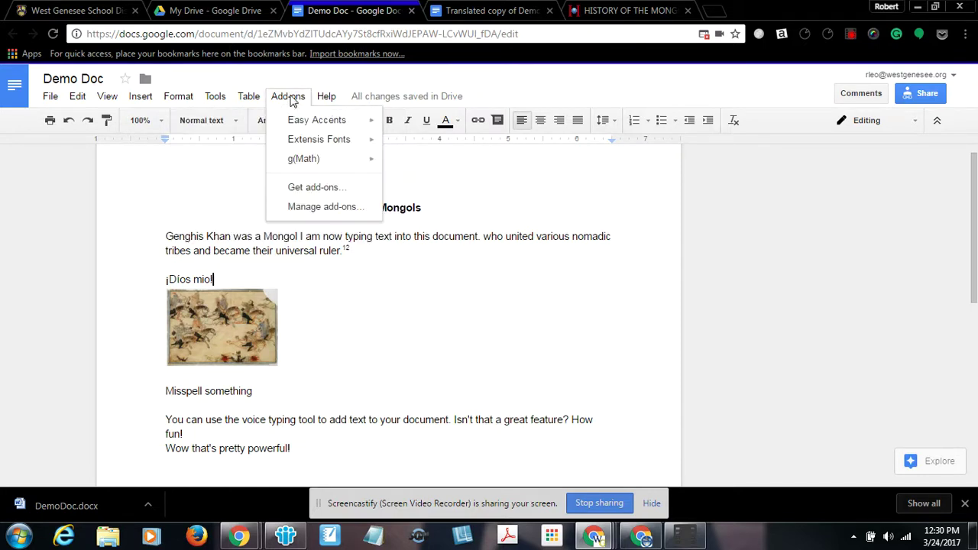
{"action": "mouse_move", "coordinate": [300, 167]}
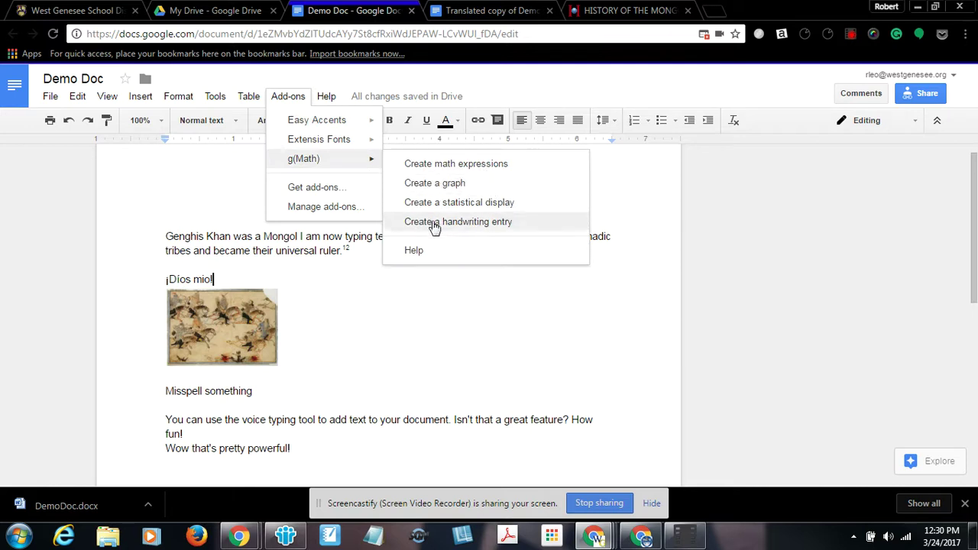
{"action": "left_click", "coordinate": [489, 165]}
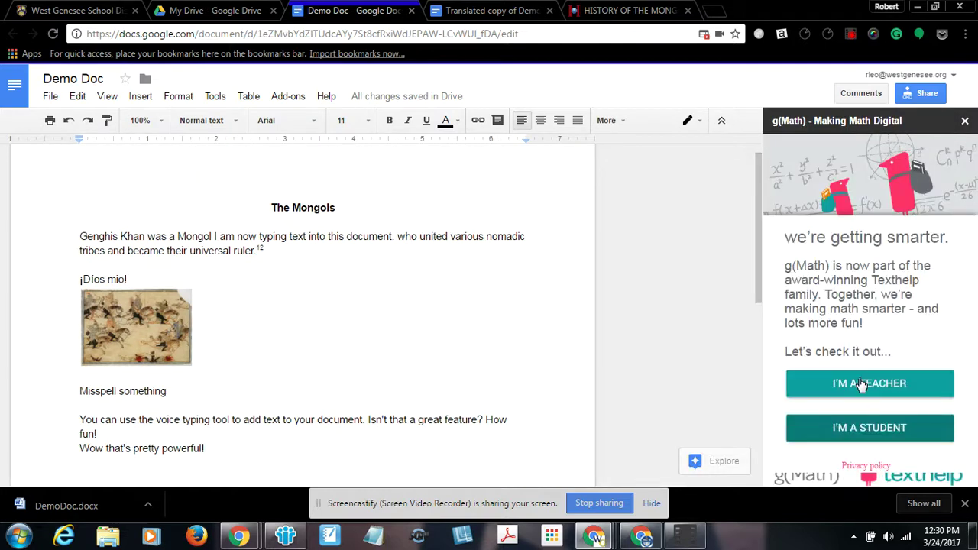
{"action": "left_click", "coordinate": [862, 385]}
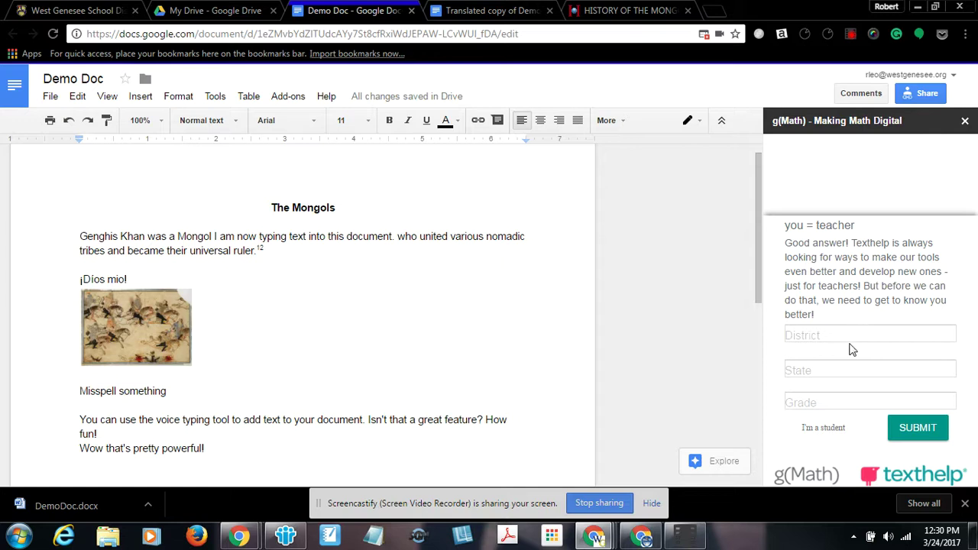
- Submit the g(Math) teacher form with district West Genesee Central School District, state New York and grade 10
{"action": "left_click", "coordinate": [816, 334]}
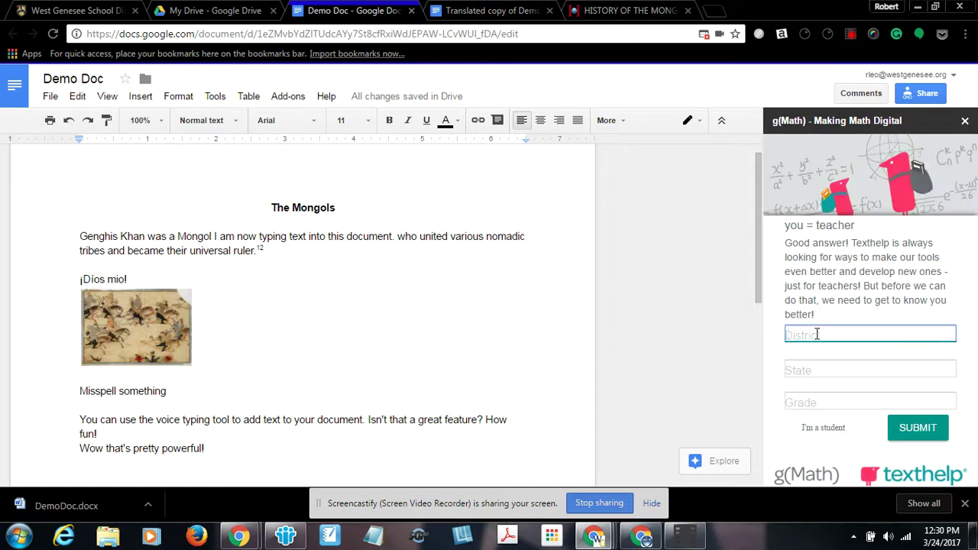
{"action": "type", "text": "West Genesee"}
{"action": "left_click", "coordinate": [837, 362]}
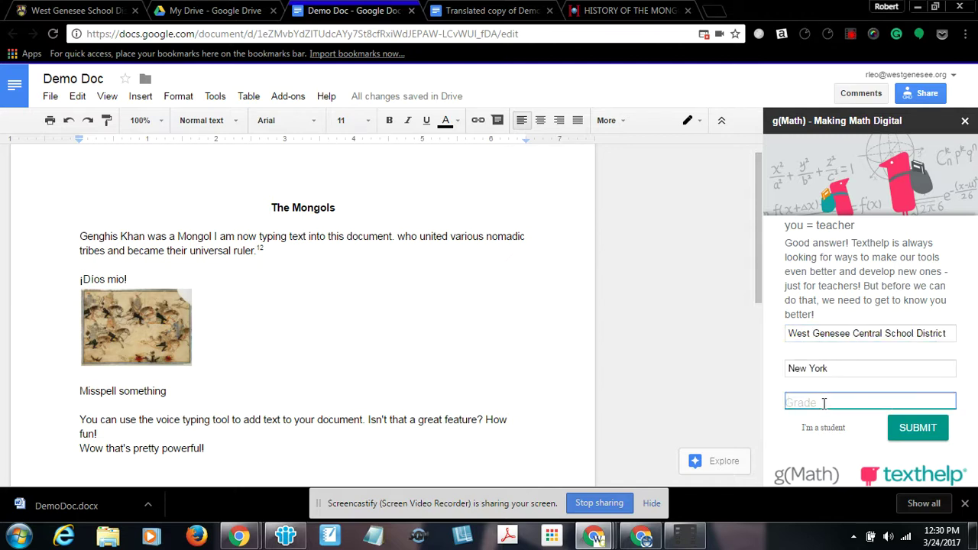
{"action": "type", "text": "10"}
{"action": "left_click", "coordinate": [808, 423]}
{"action": "left_click", "coordinate": [919, 436]}
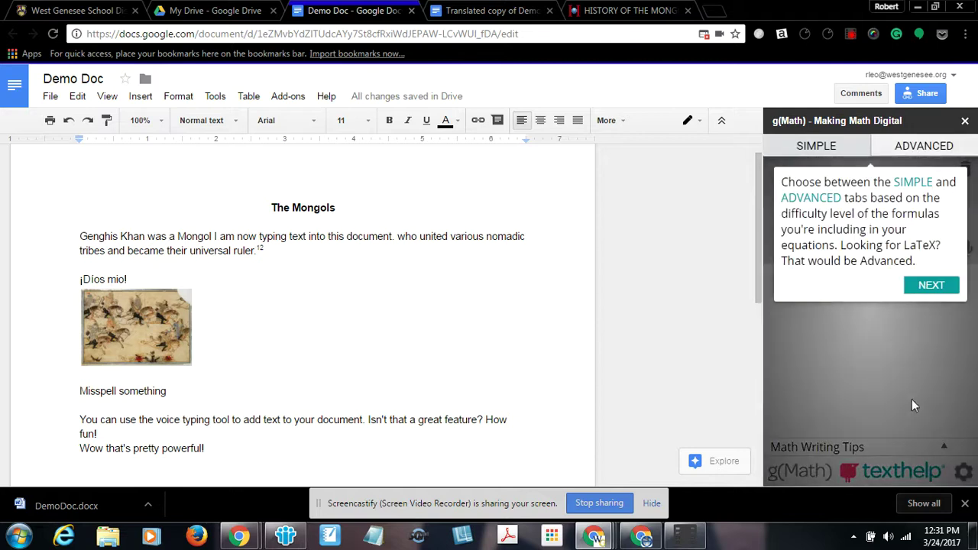
- Go through the g(Math) introduction tips to the end, then view the advanced LaTeX editor and close the add-on
{"action": "left_click", "coordinate": [929, 290]}
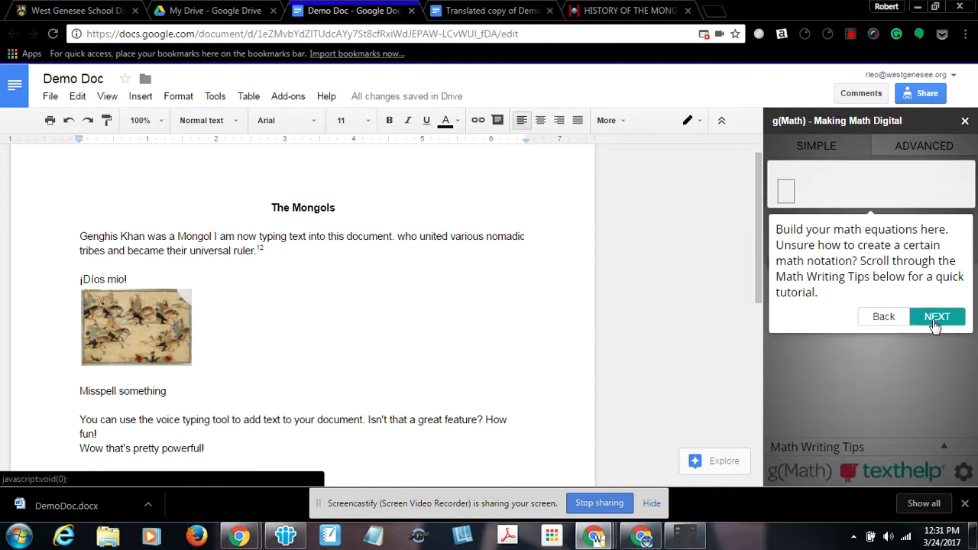
{"action": "left_click", "coordinate": [933, 318]}
{"action": "left_click", "coordinate": [927, 267]}
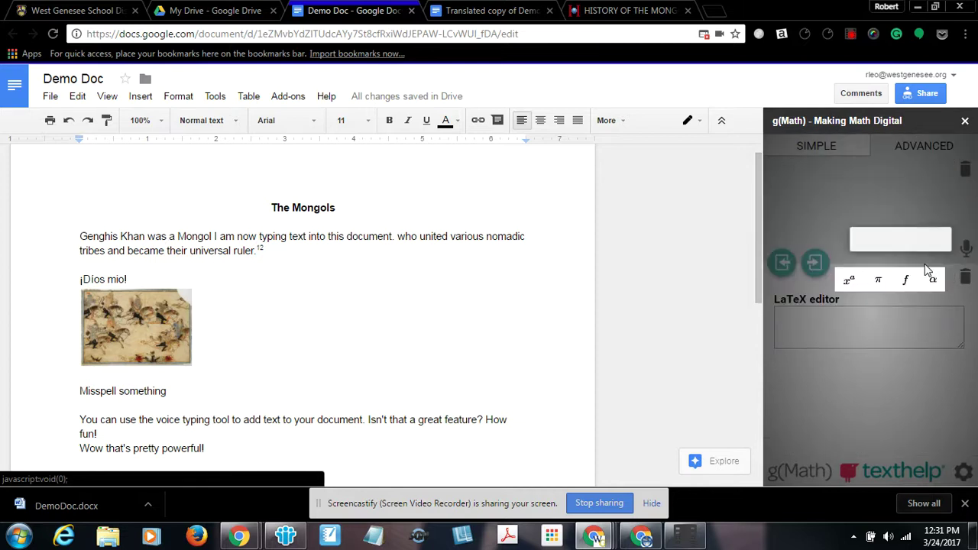
{"action": "left_click", "coordinate": [943, 246]}
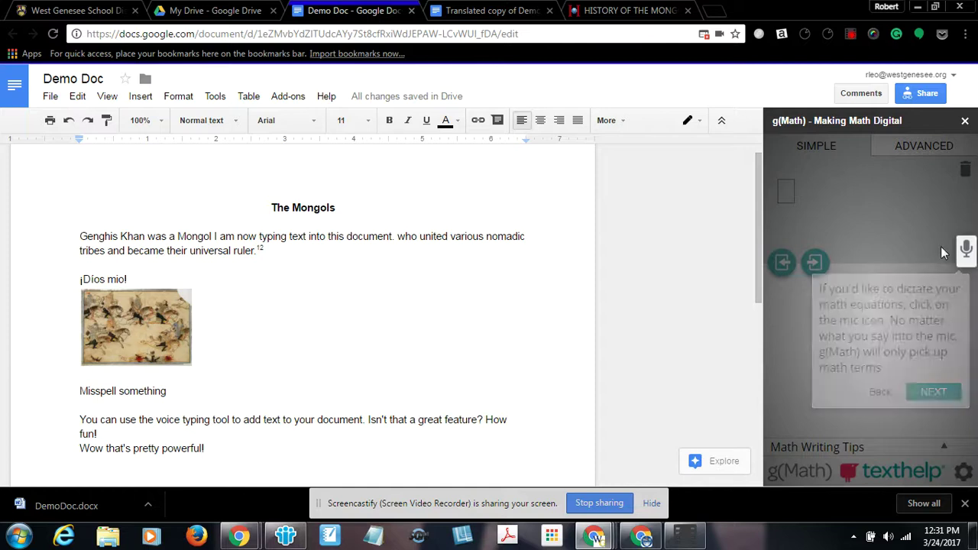
{"action": "left_click", "coordinate": [941, 390]}
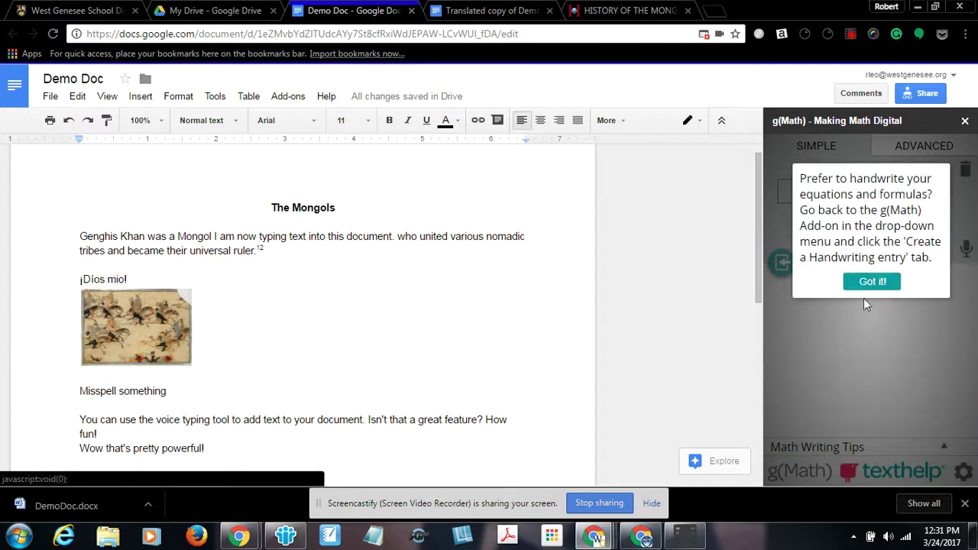
{"action": "left_click", "coordinate": [869, 283]}
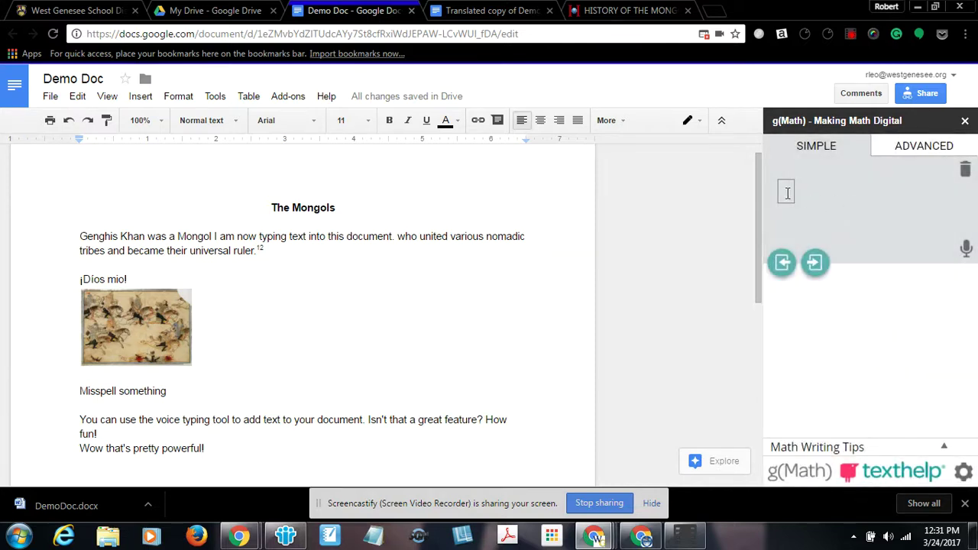
{"action": "left_click", "coordinate": [905, 149]}
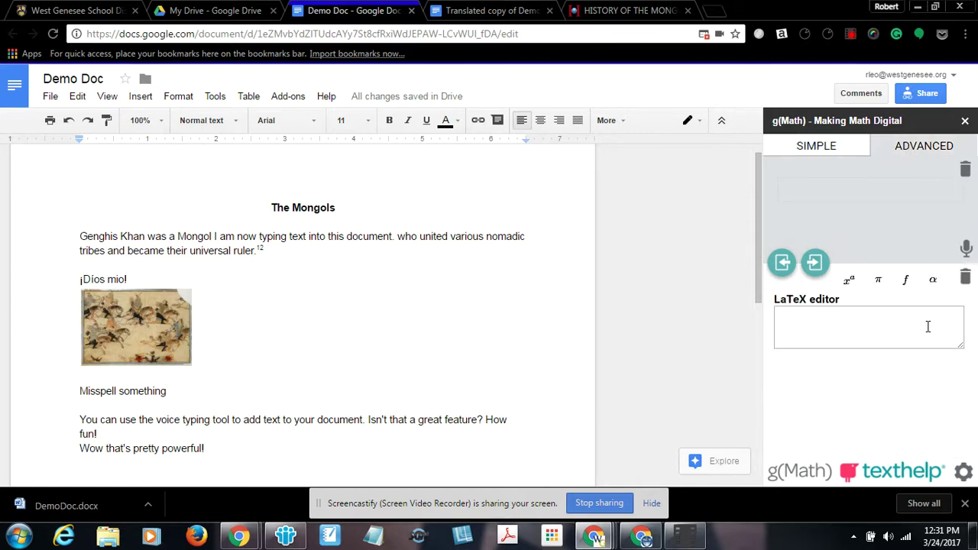
{"action": "left_click", "coordinate": [965, 121]}
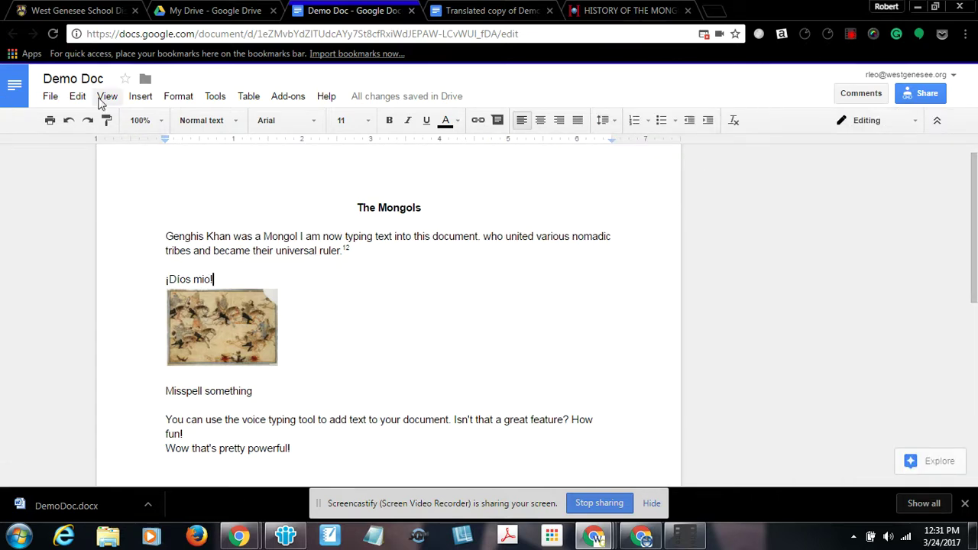
{"action": "left_click", "coordinate": [214, 100]}
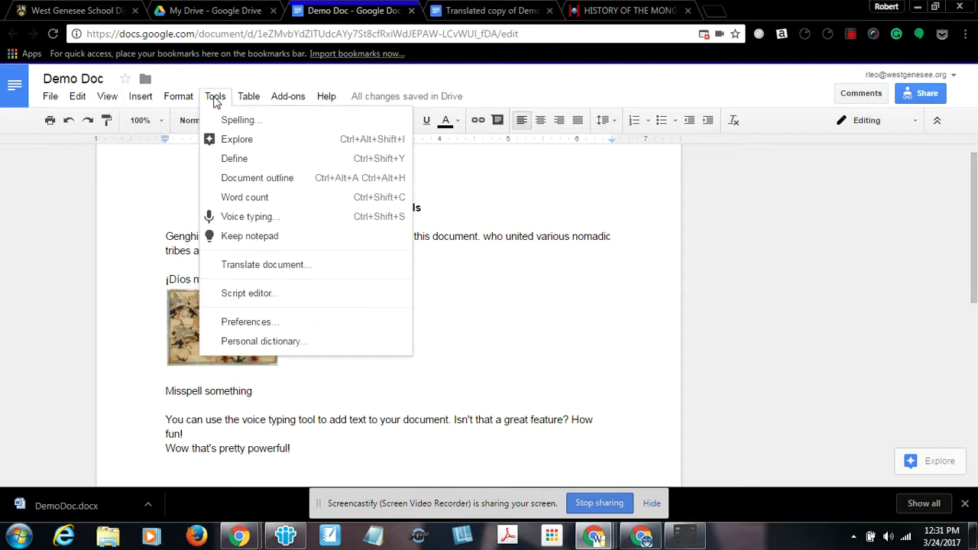
{"action": "mouse_move", "coordinate": [52, 101]}
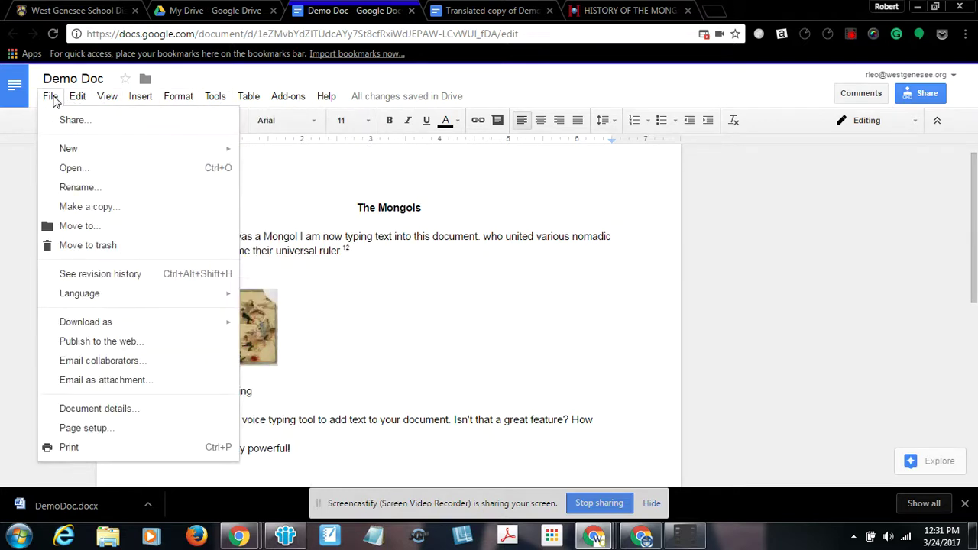
{"action": "mouse_move", "coordinate": [288, 104]}
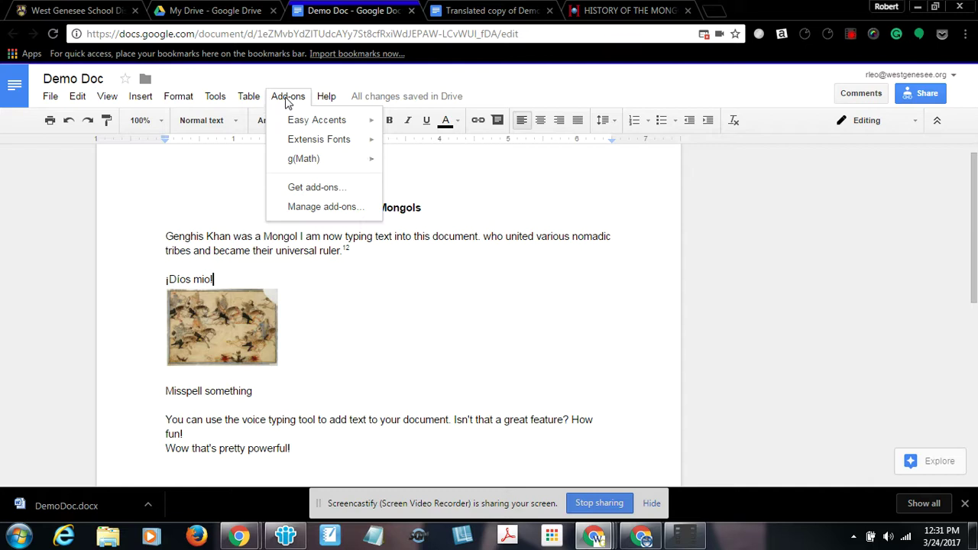